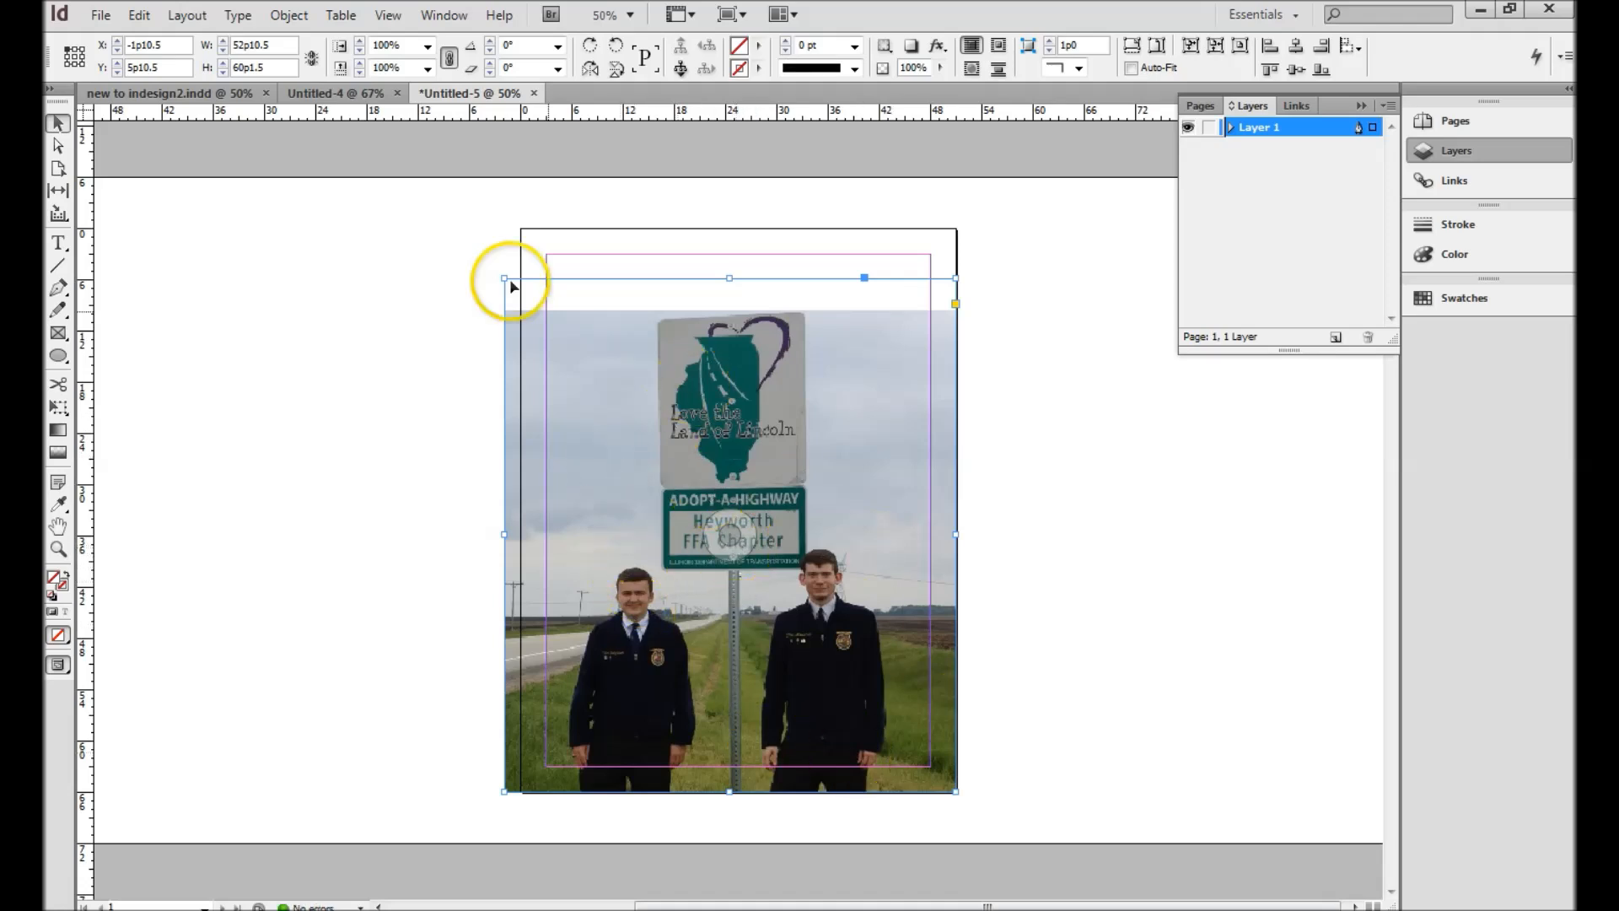
Shift the photo slightly downward inside its frame.
left_click_drag(732, 540, 732, 552)
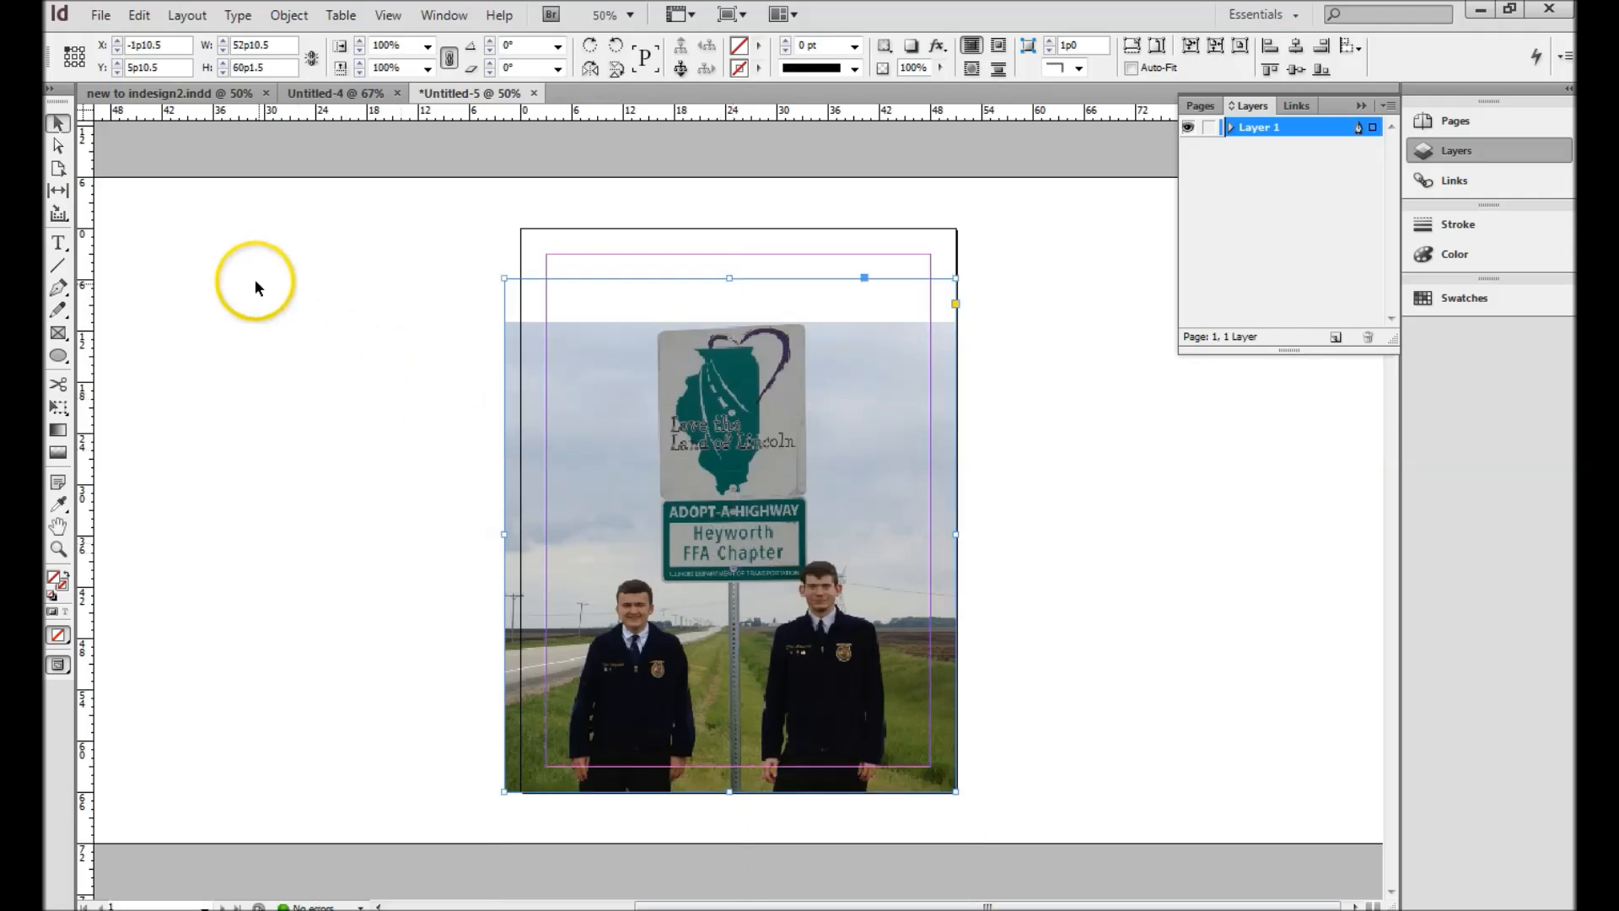
left_click(424, 302)
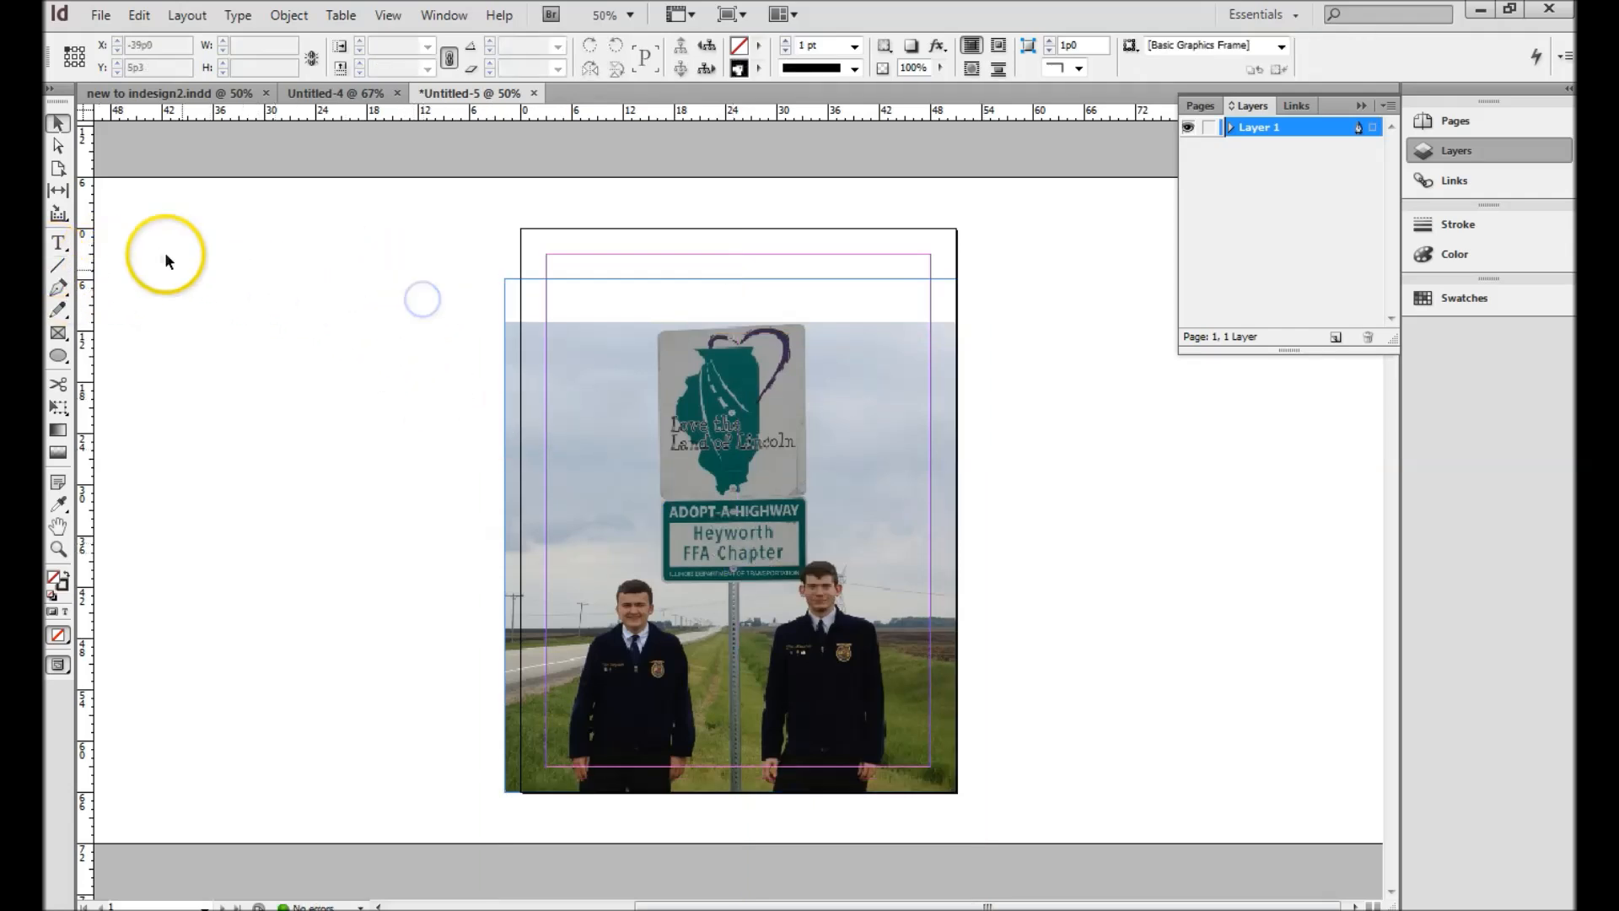
Draw a rectangular frame about 51p0 by 10p9 across the top of the page and fill it with blue C=100 M=90 Y=10 K=0.
left_click(69, 338)
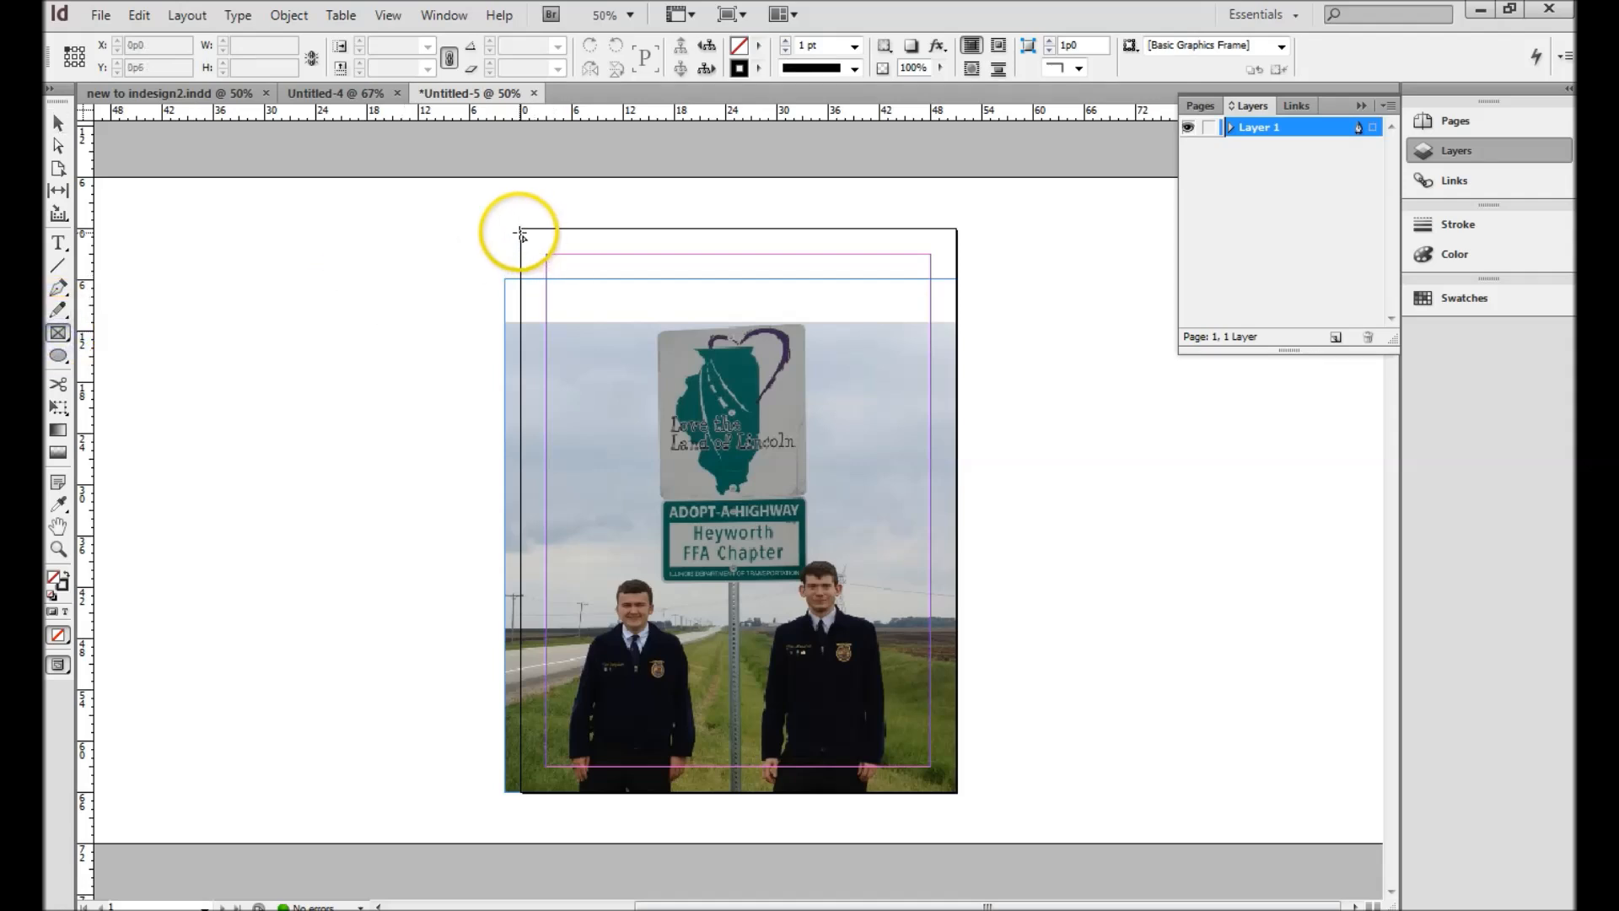
left_click_drag(519, 227, 958, 321)
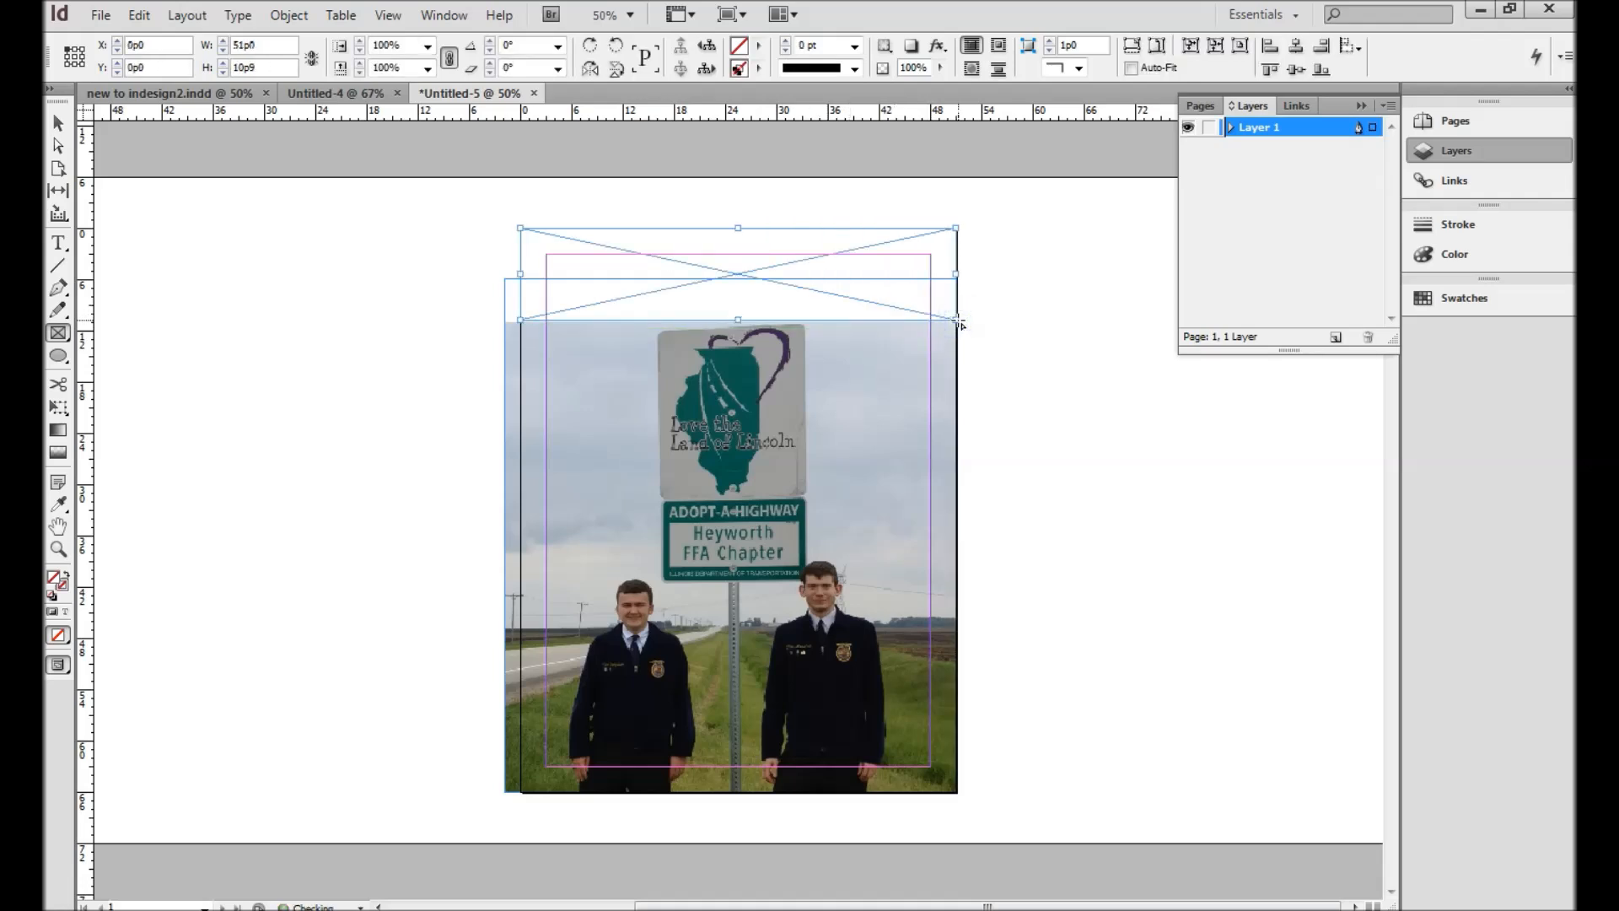
left_click(758, 46)
scroll(826, 245, "down", 1)
left_click(841, 262)
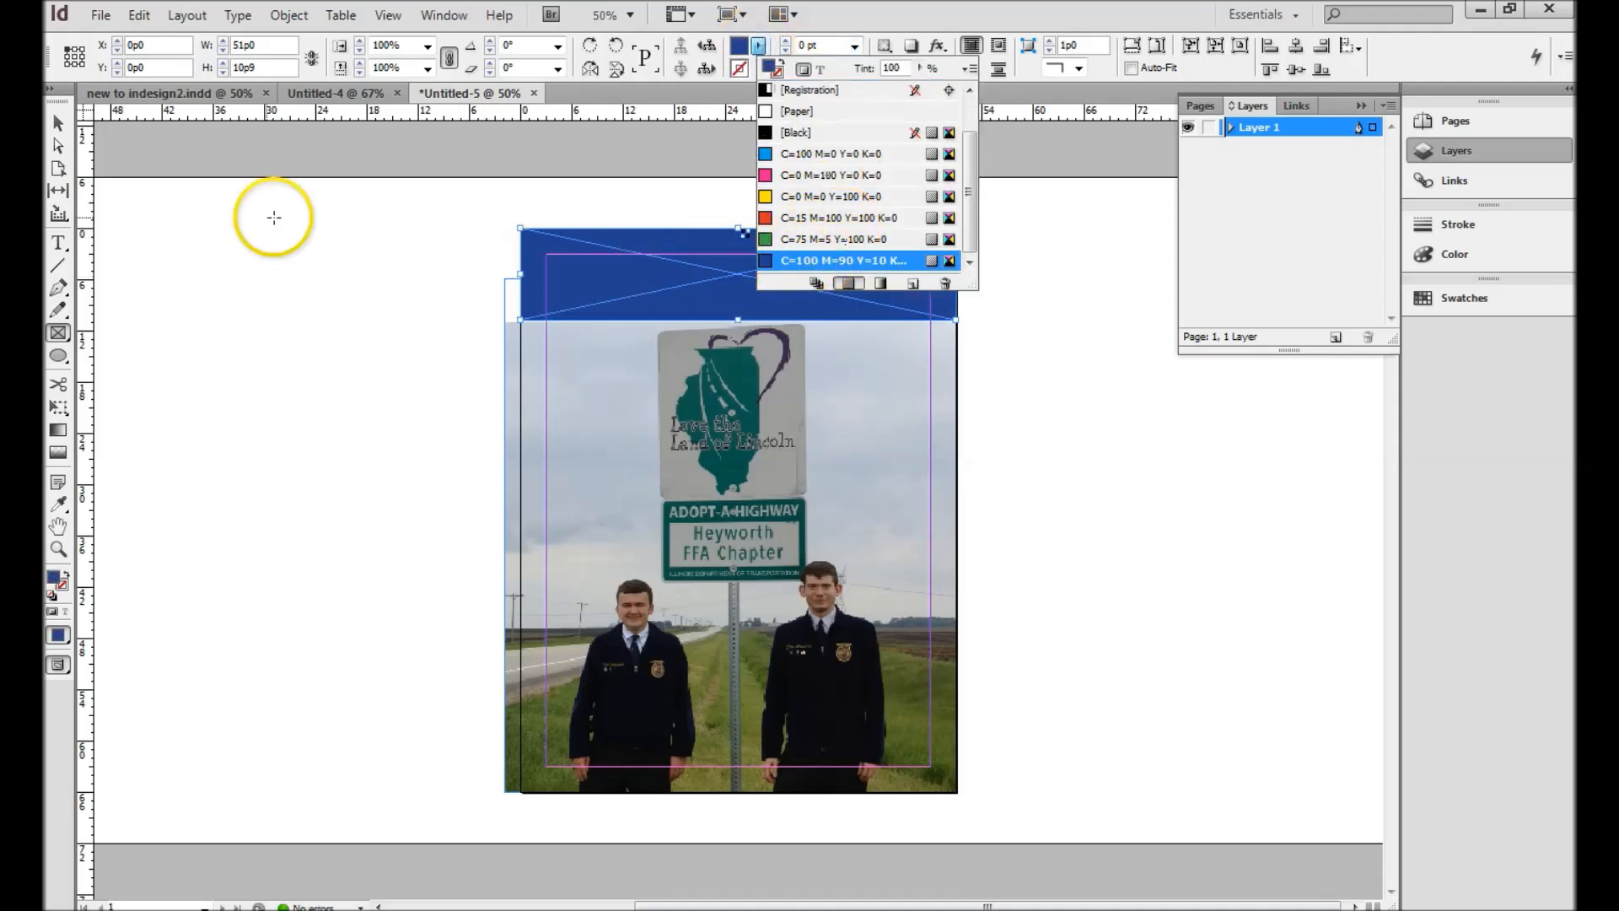
Extend the blue banner's left edge slightly past the page edge, to an X position of about -0p7.5.
left_click(59, 122)
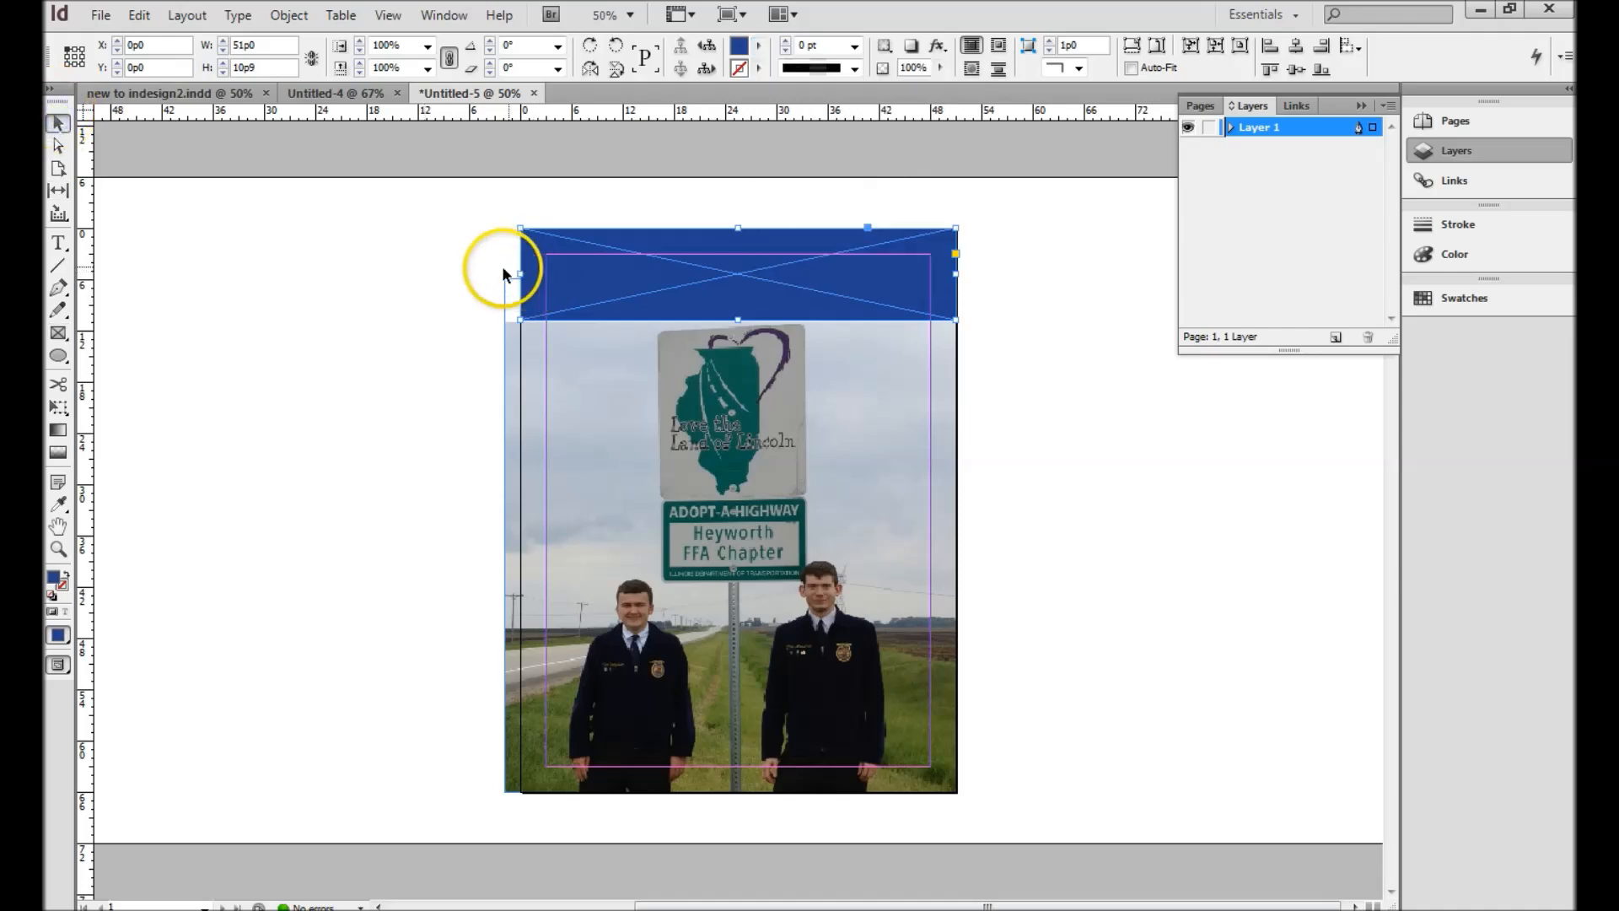
left_click_drag(522, 273, 503, 273)
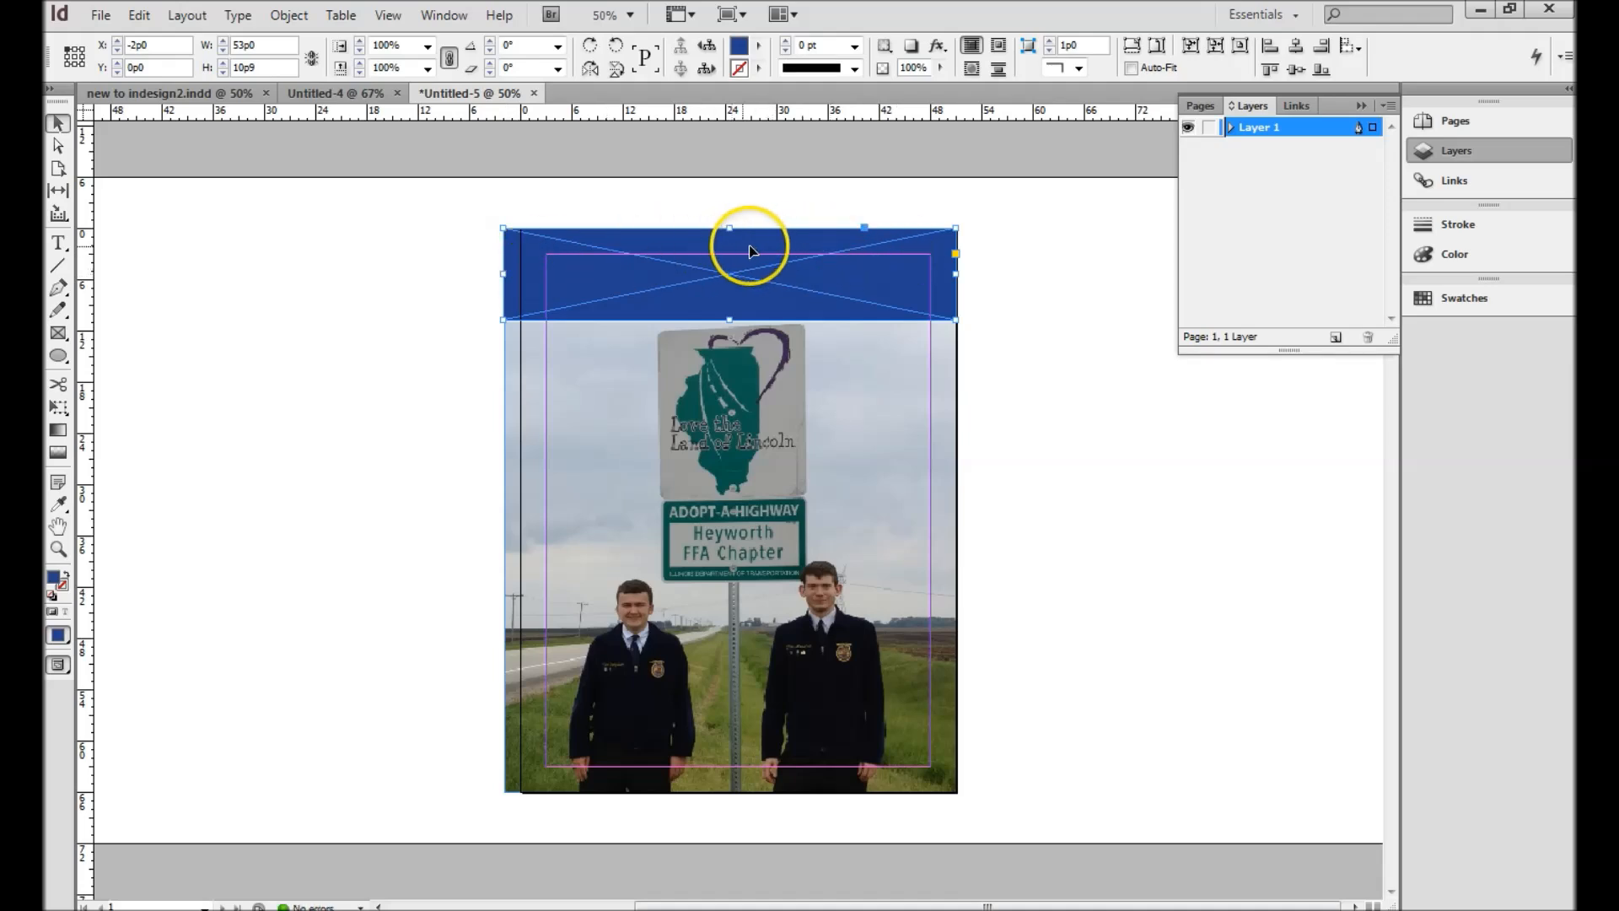
mouse_move(524, 277)
left_mouse_down()
mouse_move(499, 266)
mouse_move(515, 273)
left_mouse_up()
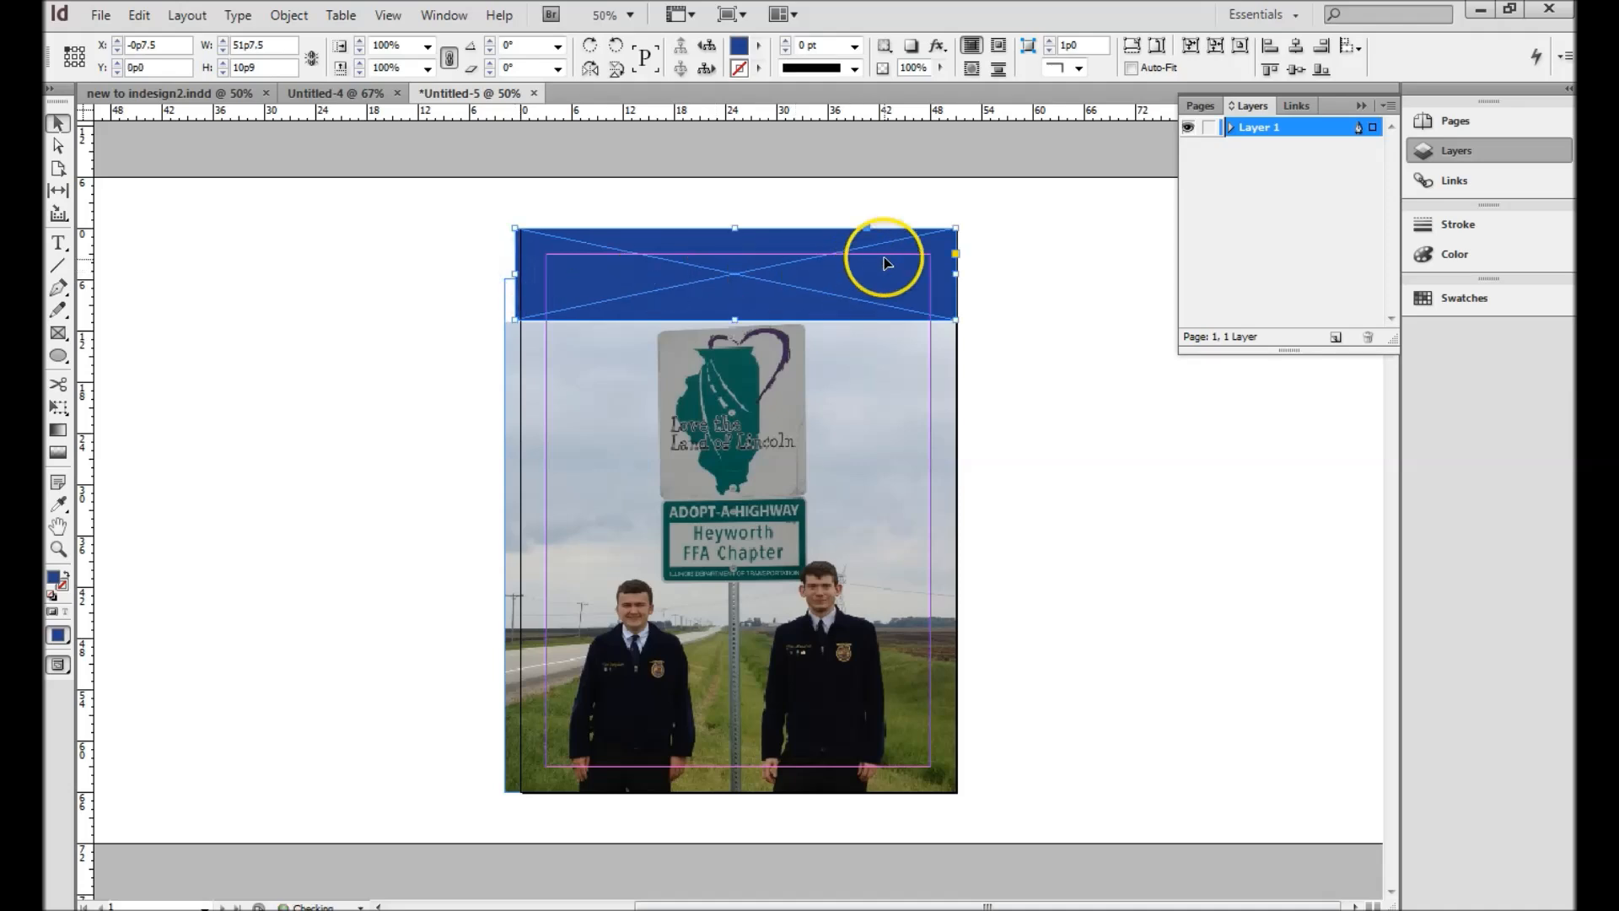
left_click(403, 297)
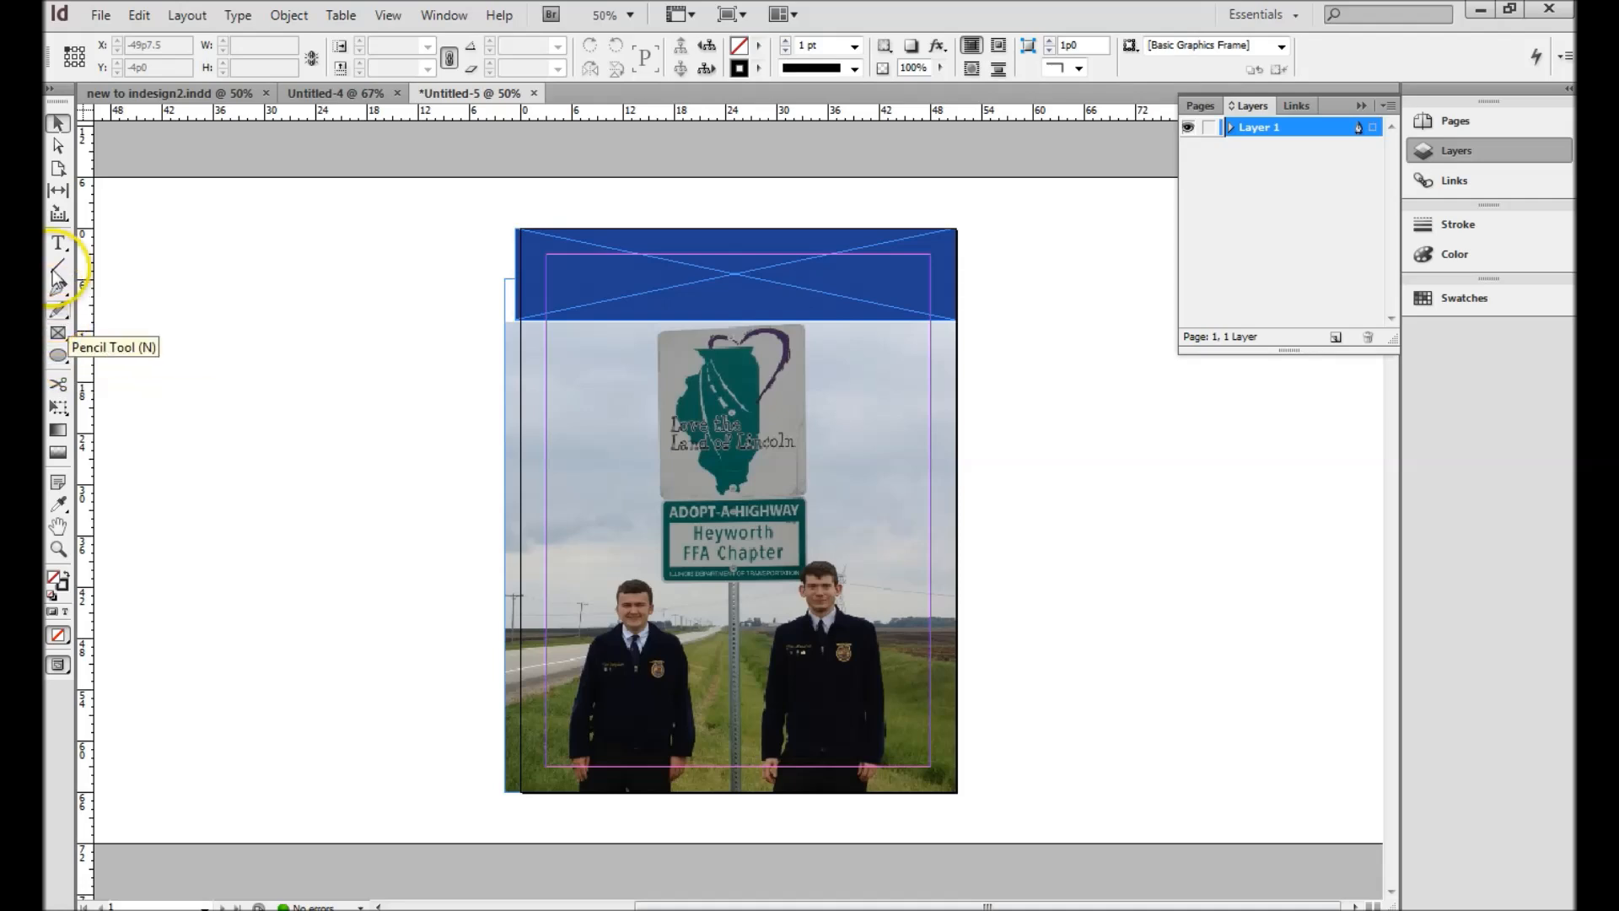
Add a text frame on the blue banner reading "HEYWORTH FFA" and set its font to Penstriped.
left_click(59, 242)
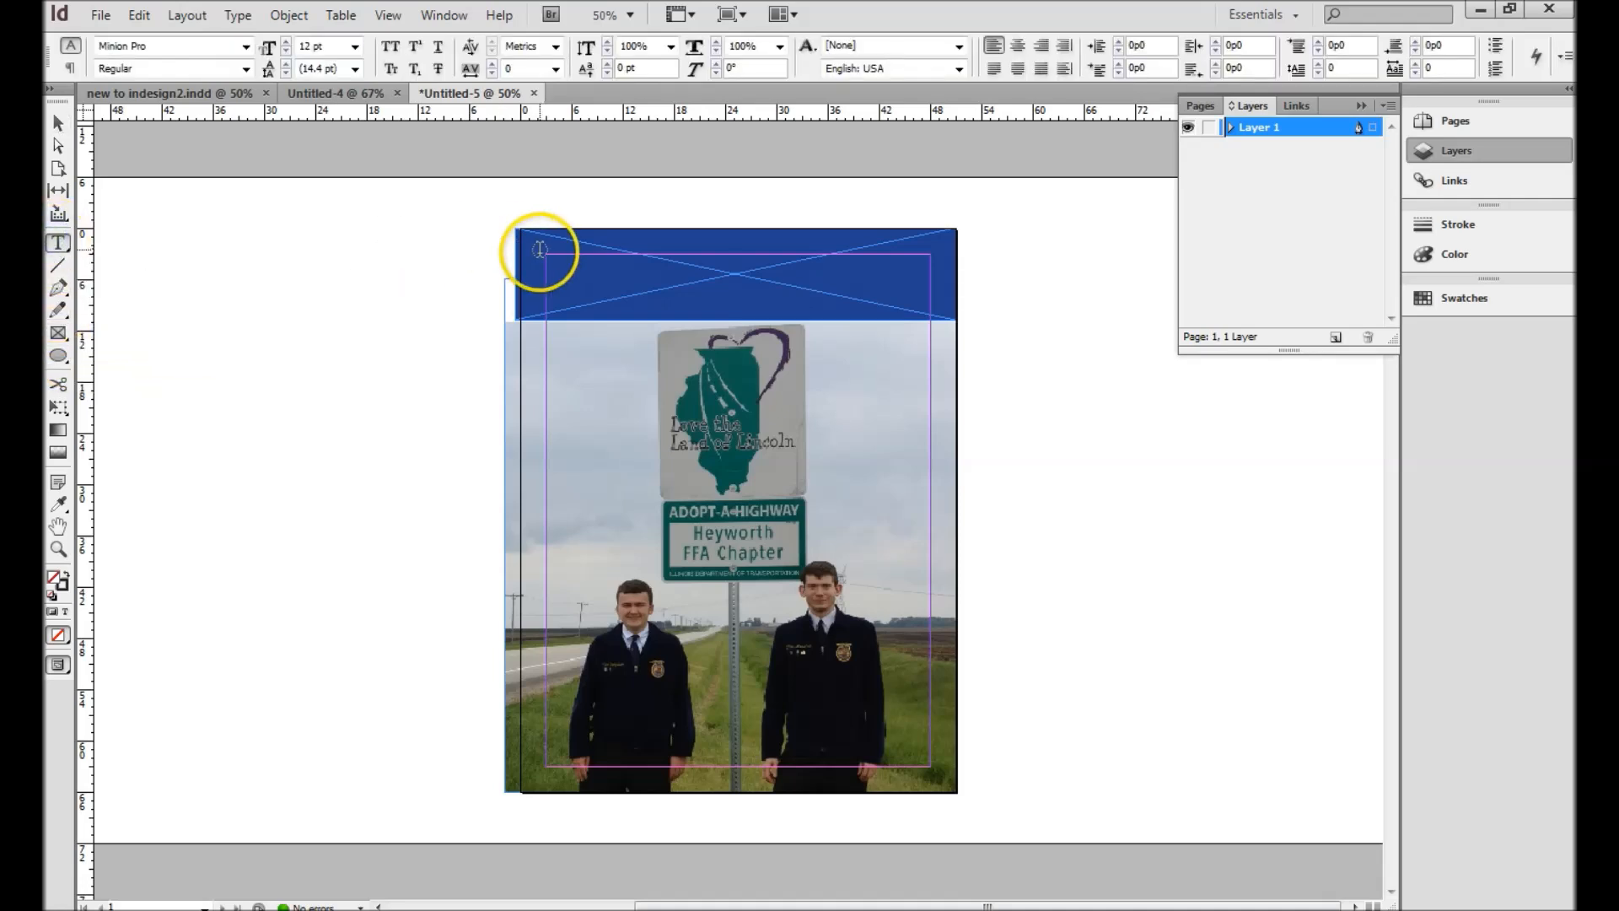
left_click_drag(553, 266, 915, 307)
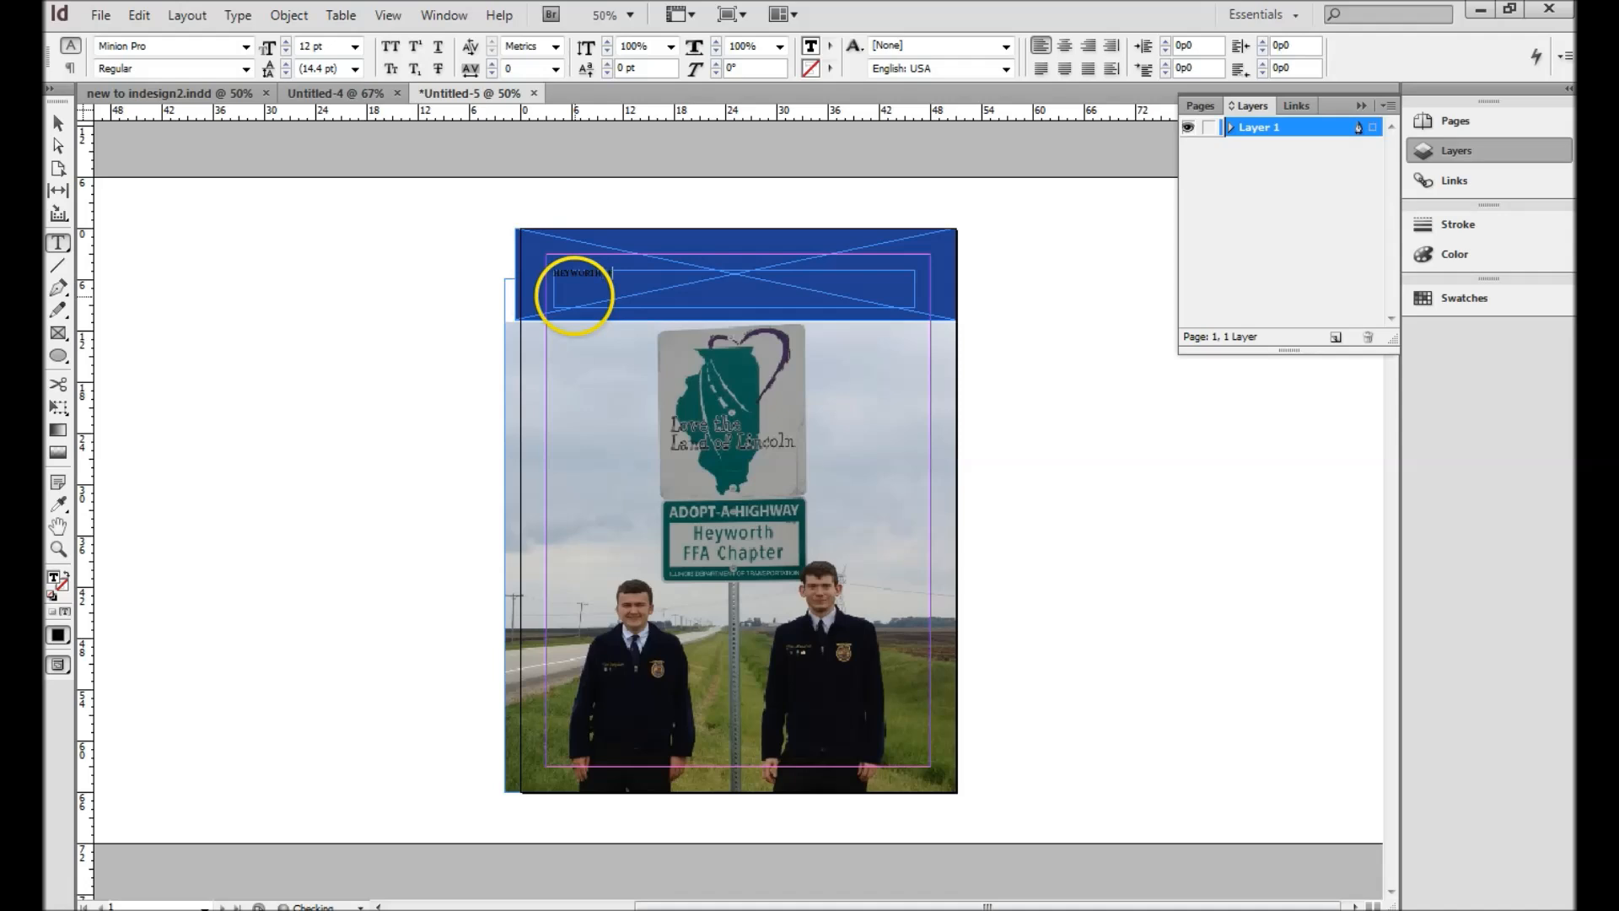
triple_click(592, 279)
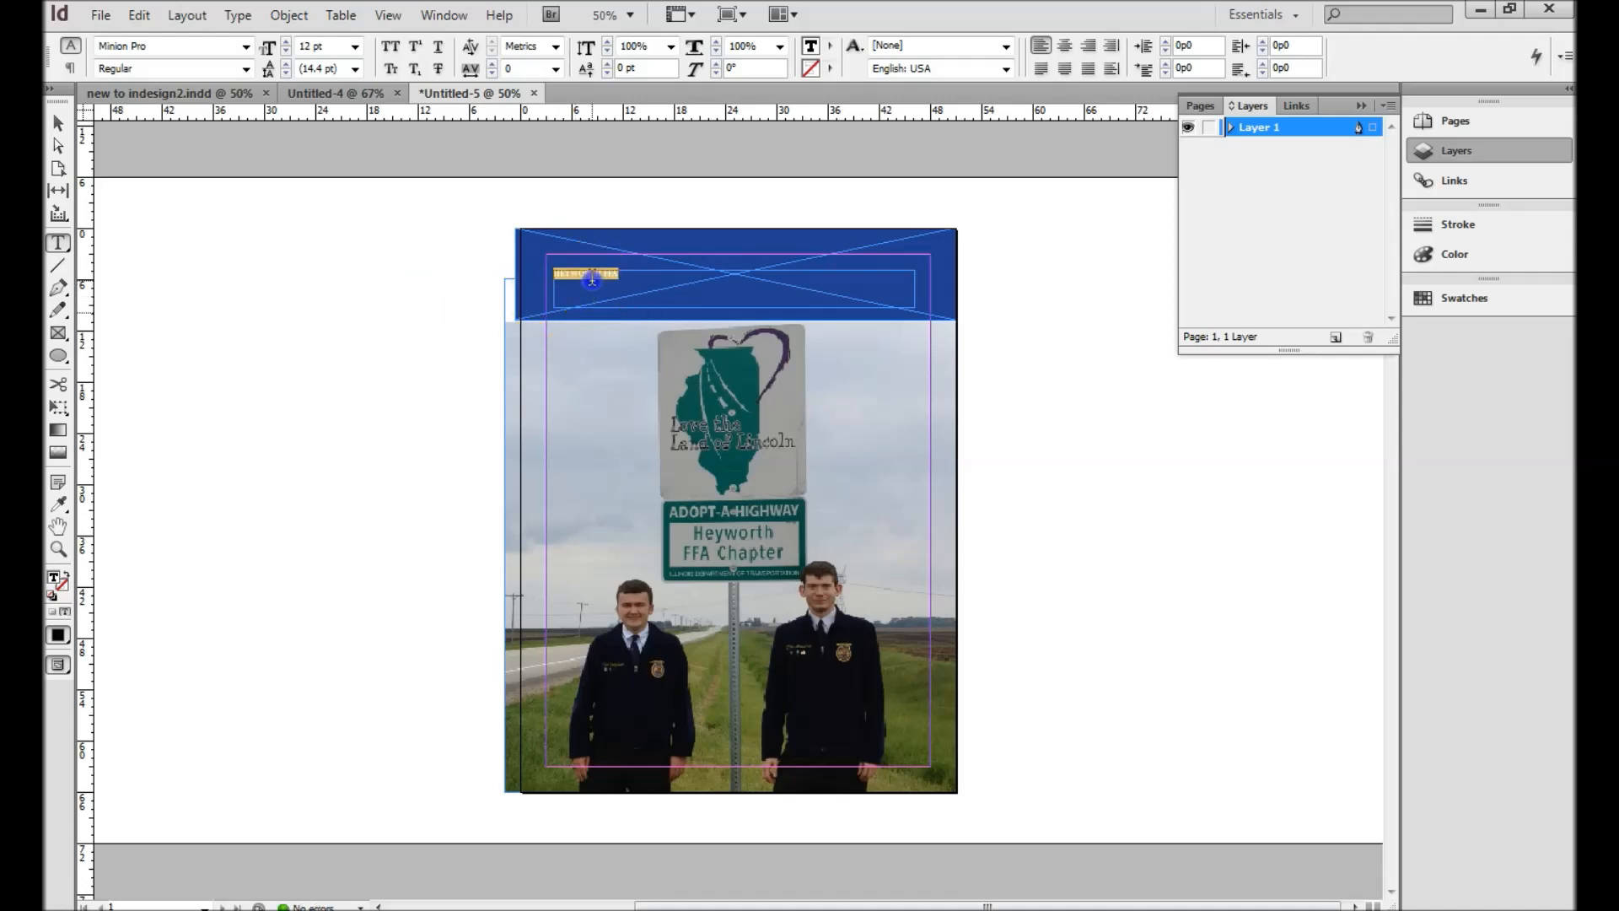
left_click(244, 45)
left_click_drag(462, 487, 394, 11)
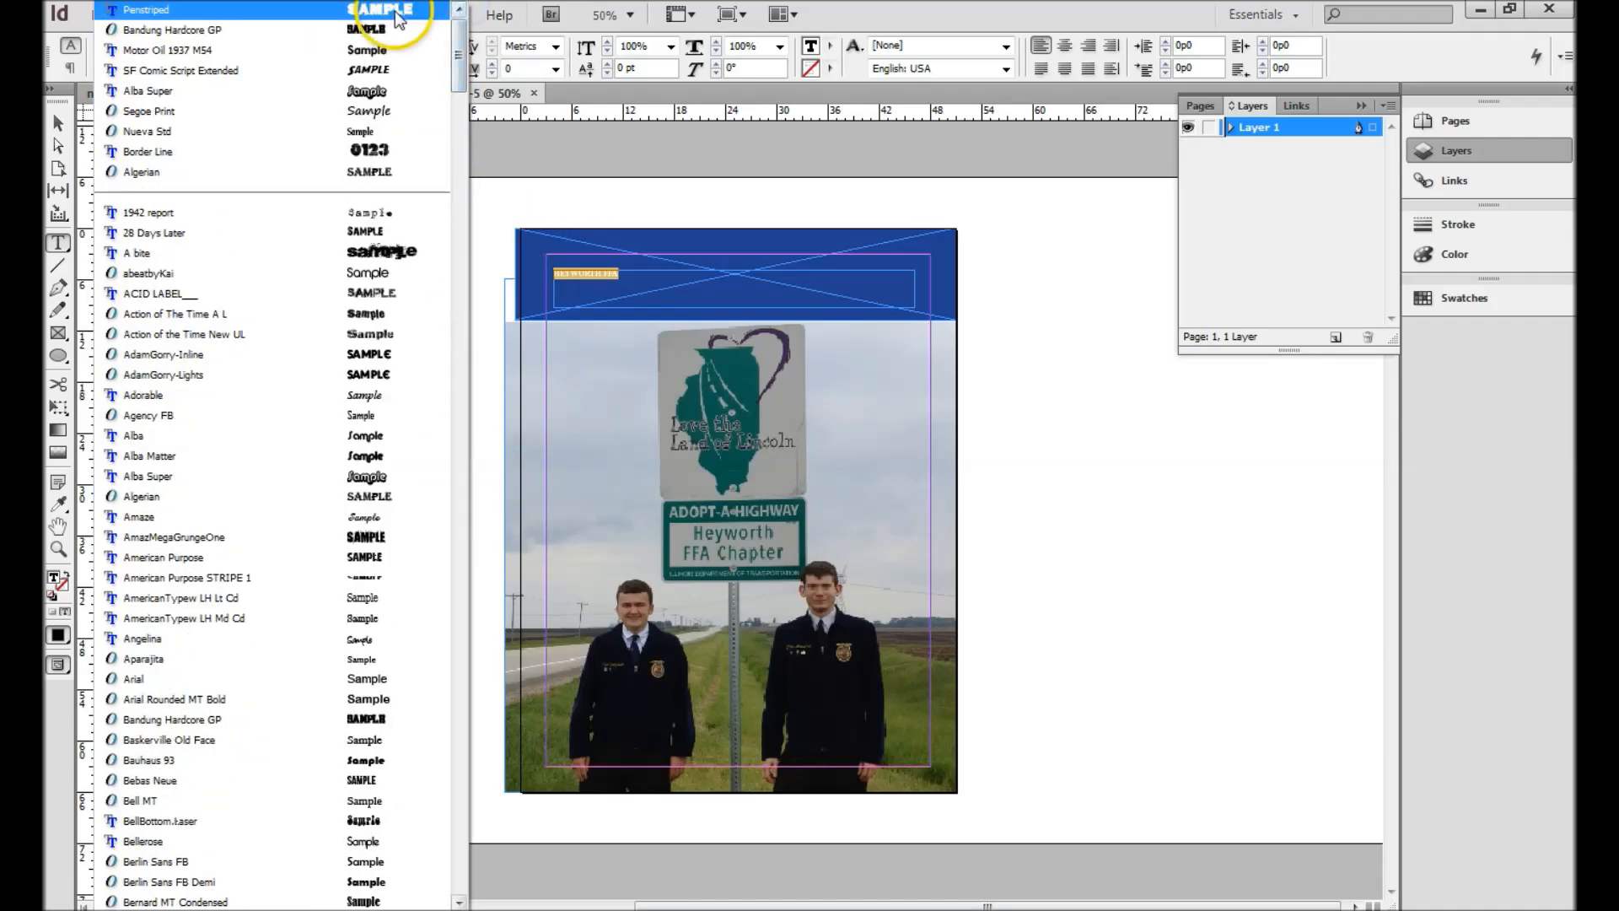
left_click(395, 12)
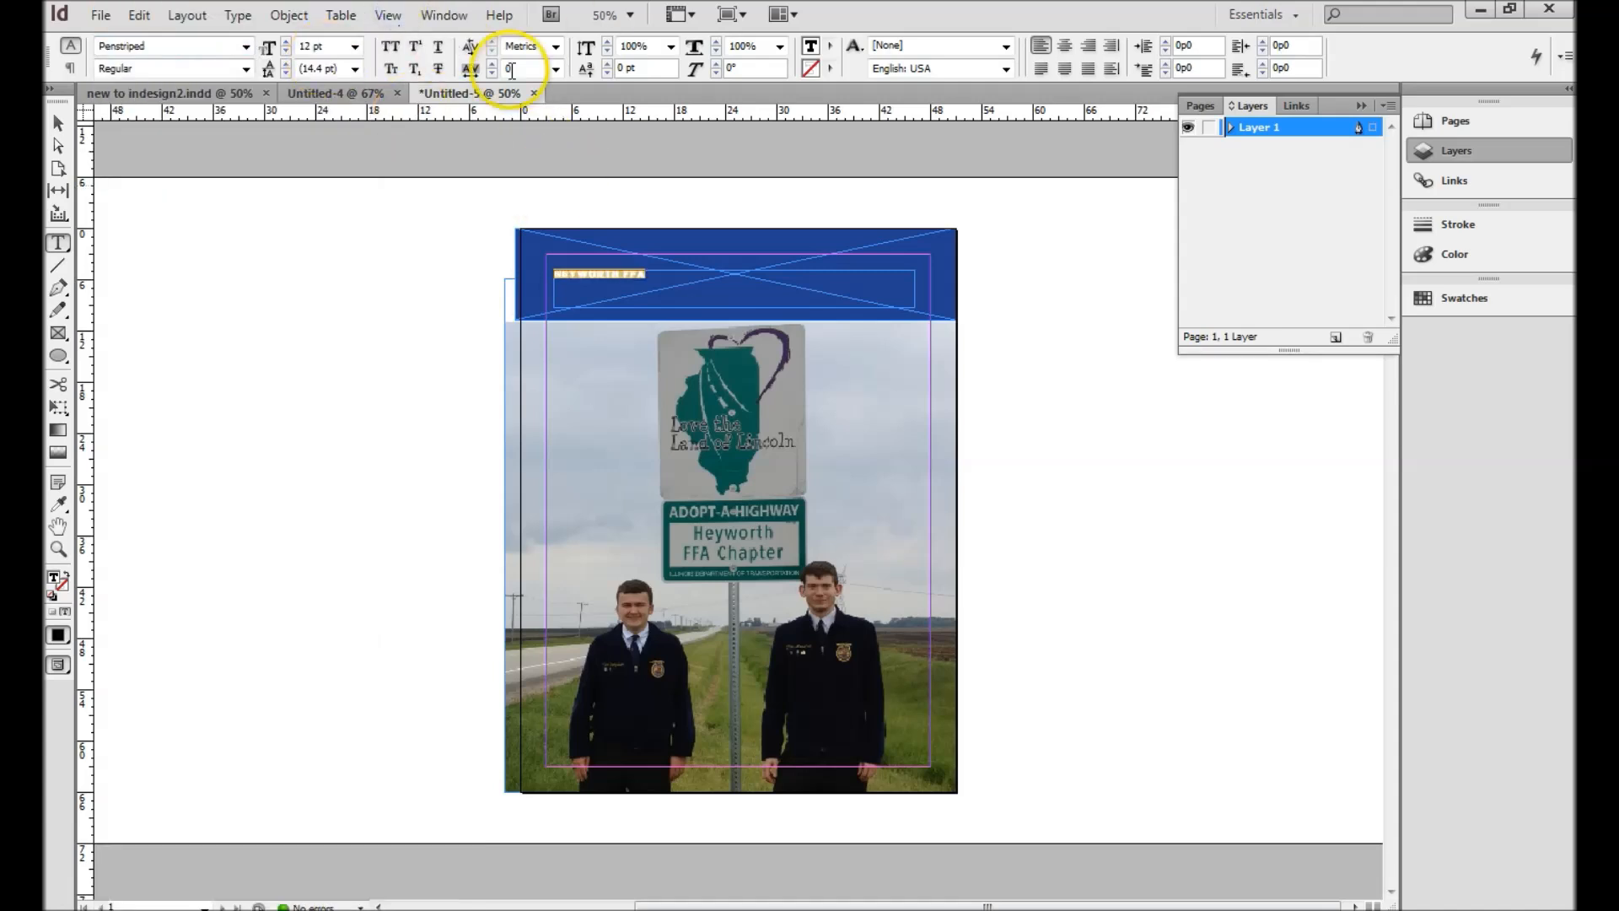
Enlarge the banner headline to 60 pt, then reduce its font size to 48 pt.
left_click(355, 47)
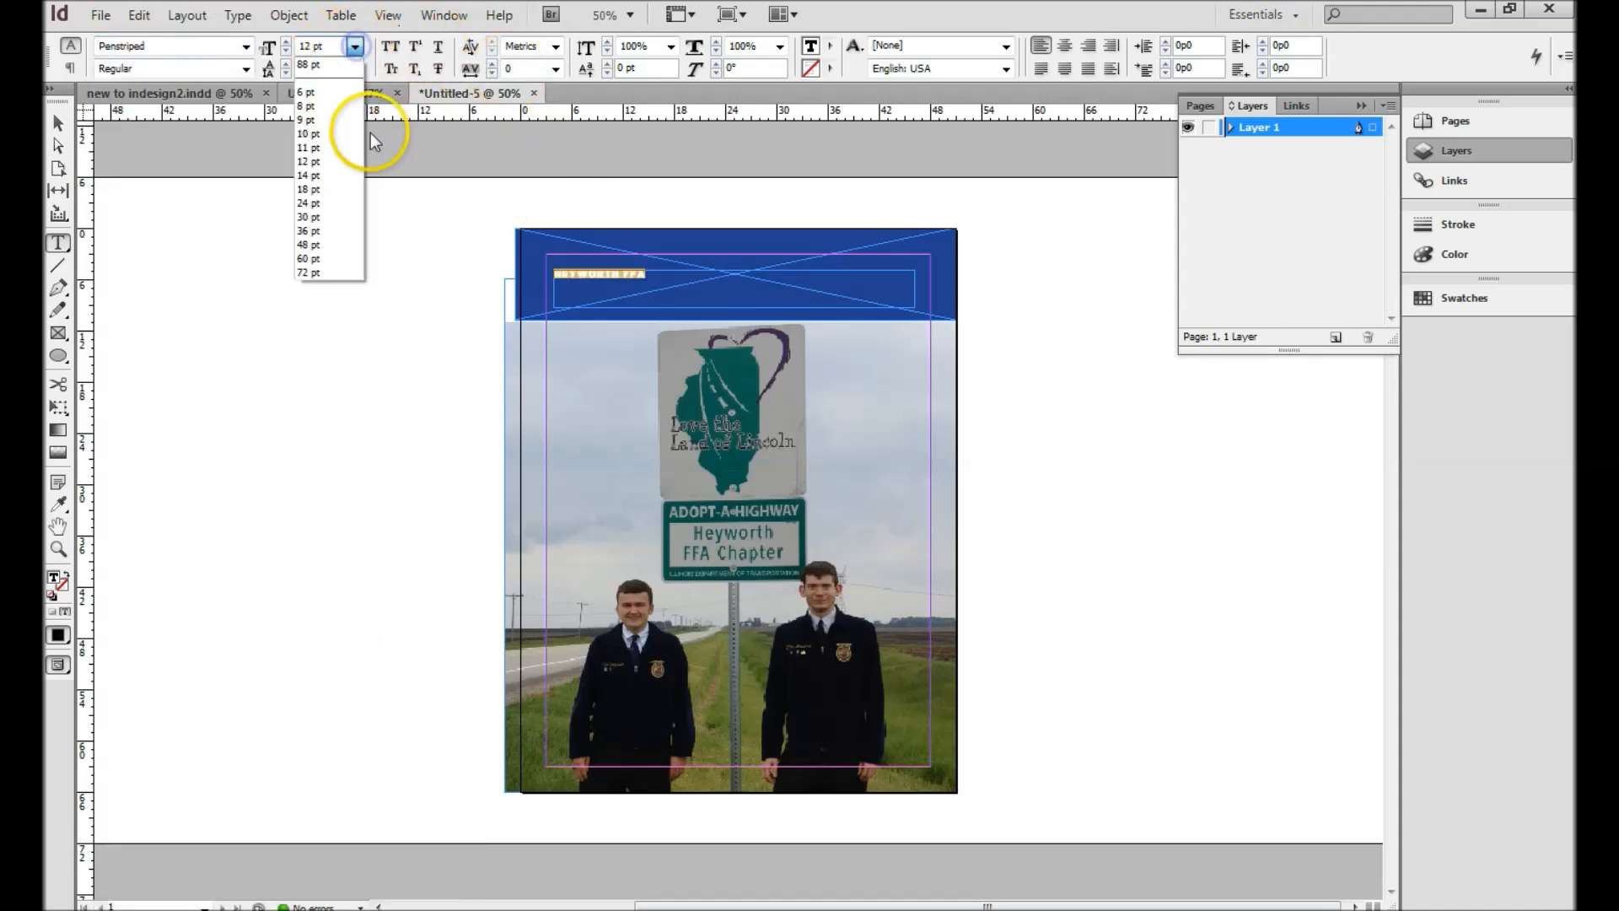
left_click(337, 258)
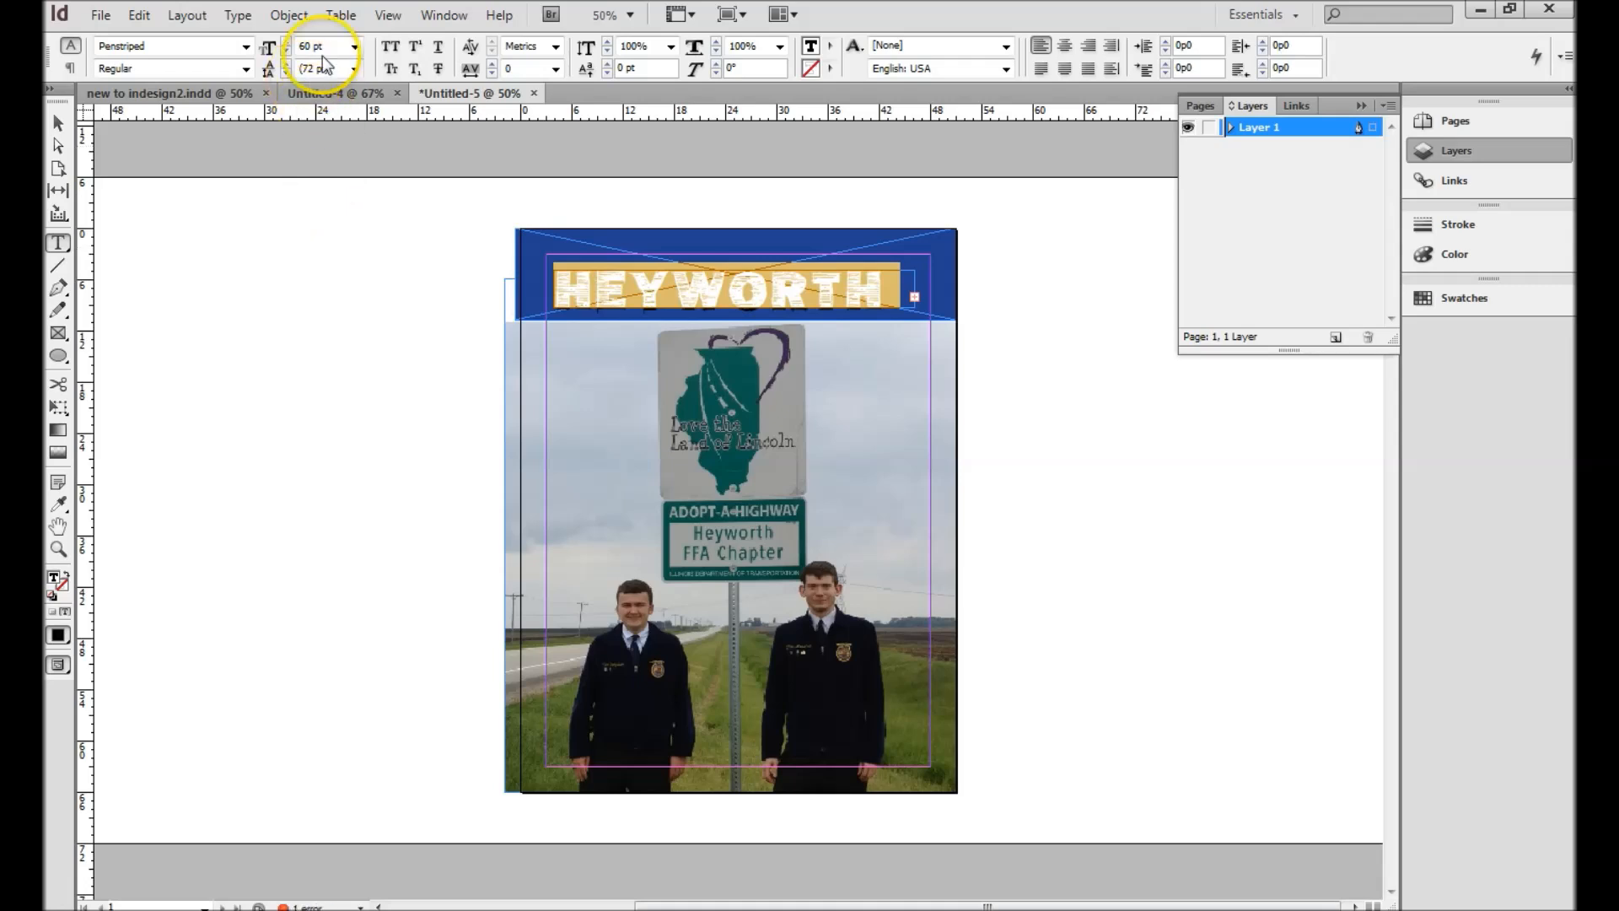
left_click(286, 51)
left_click(286, 52)
left_click(286, 51)
left_click(286, 51)
left_click(286, 51)
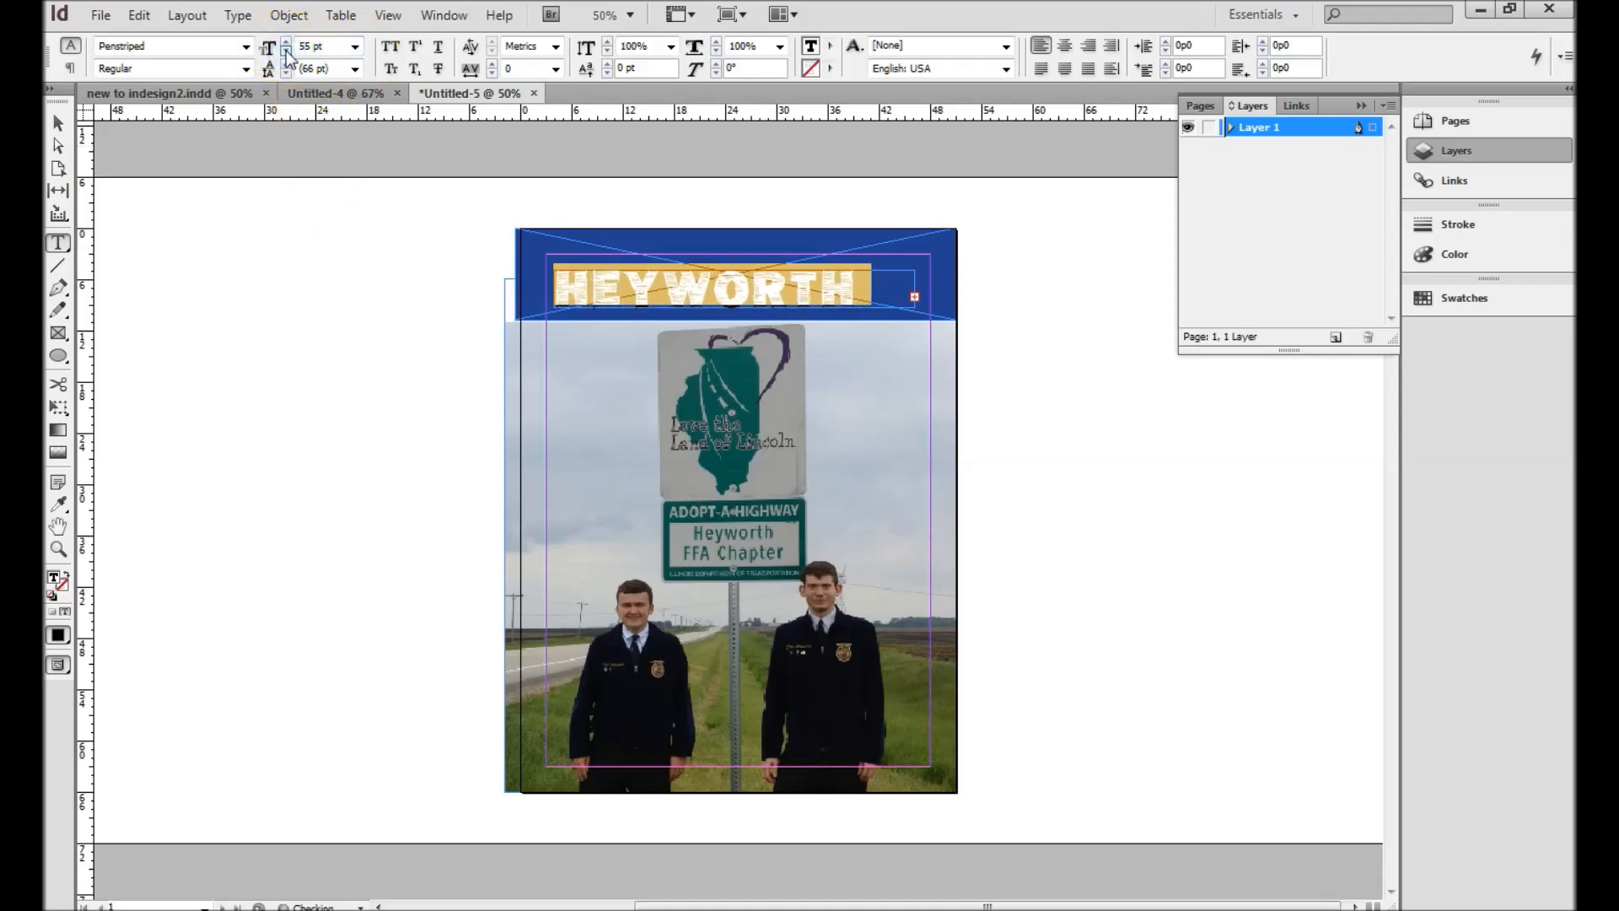
left_click(286, 51)
left_click(286, 52)
left_click(285, 51)
left_click(285, 51)
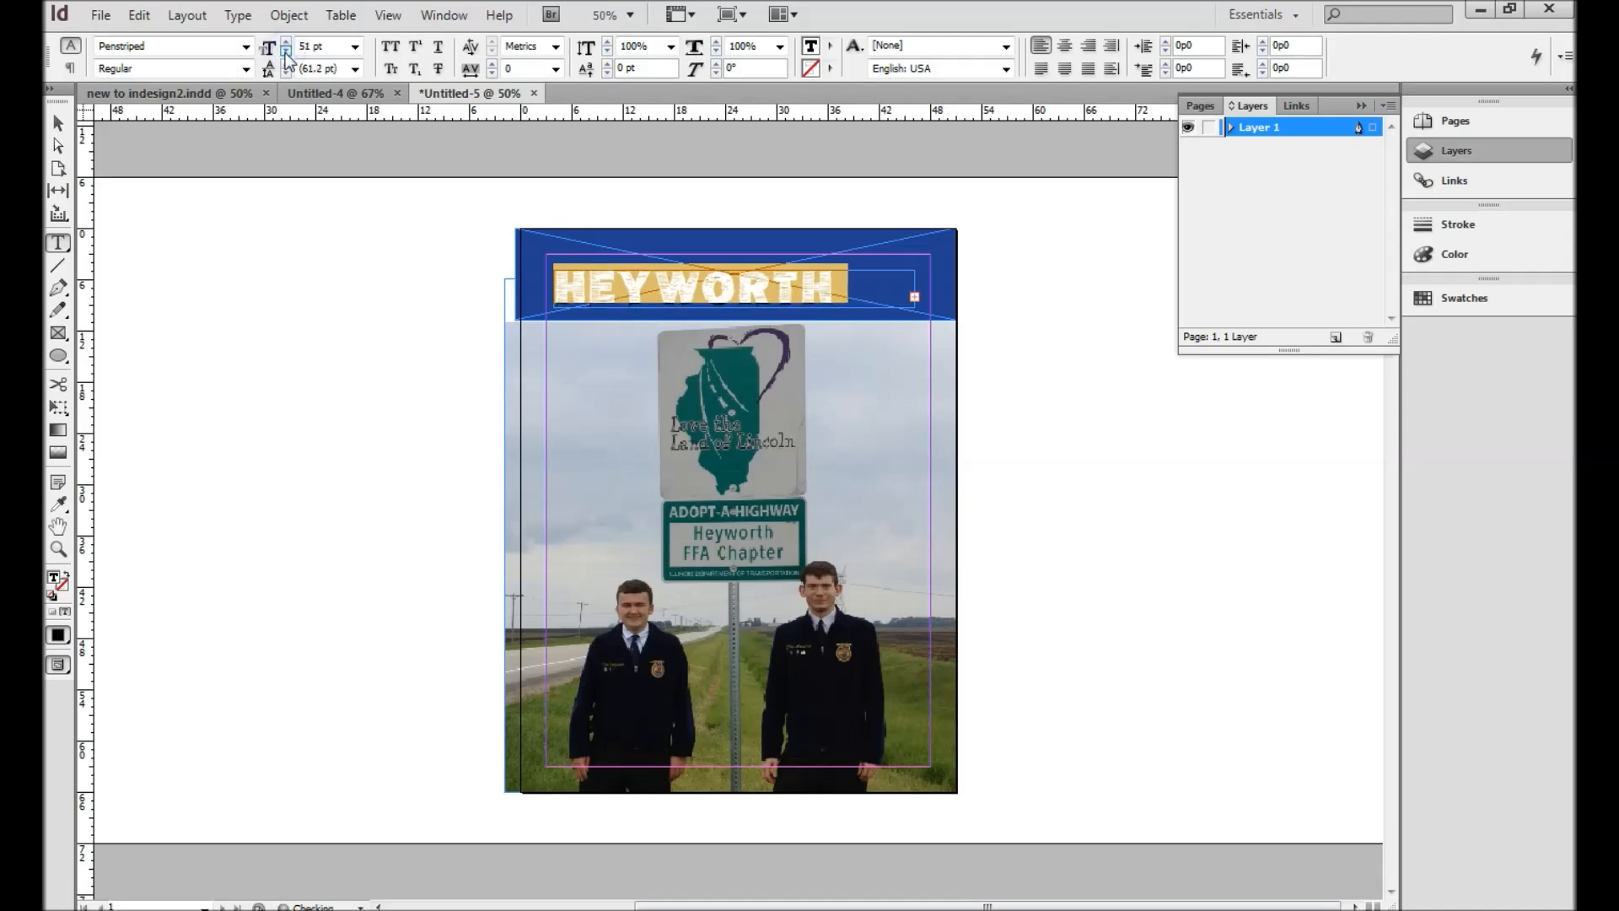
left_click(286, 51)
left_click(285, 51)
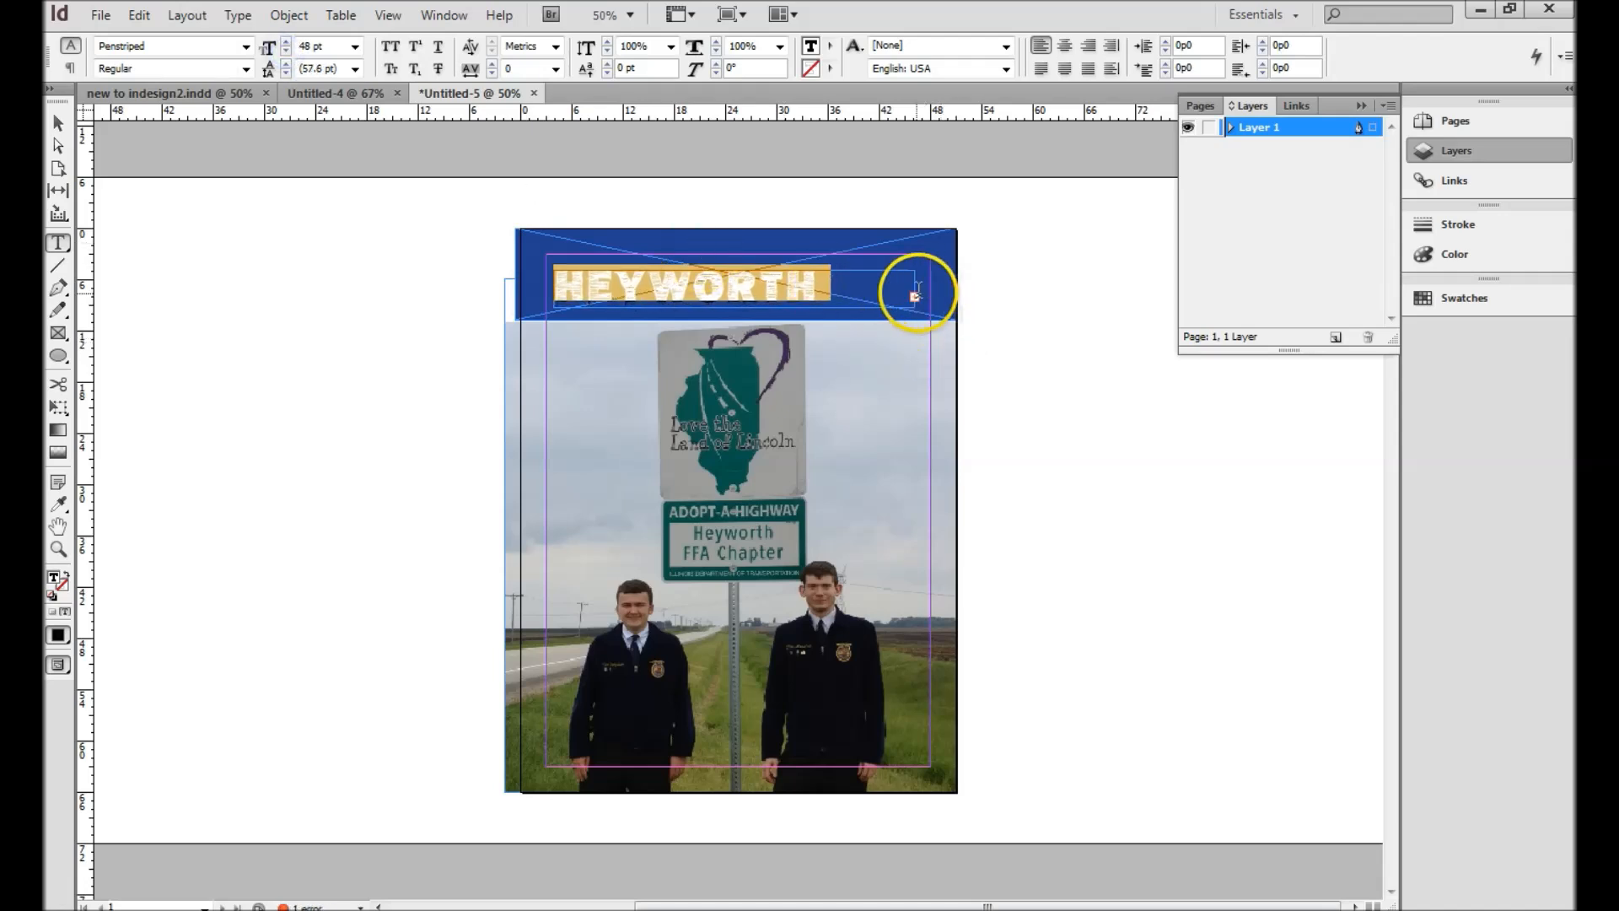
Resize the headline's text frame to about 45p0 by 7p9, spanning the page margins from side to side.
left_click(57, 125)
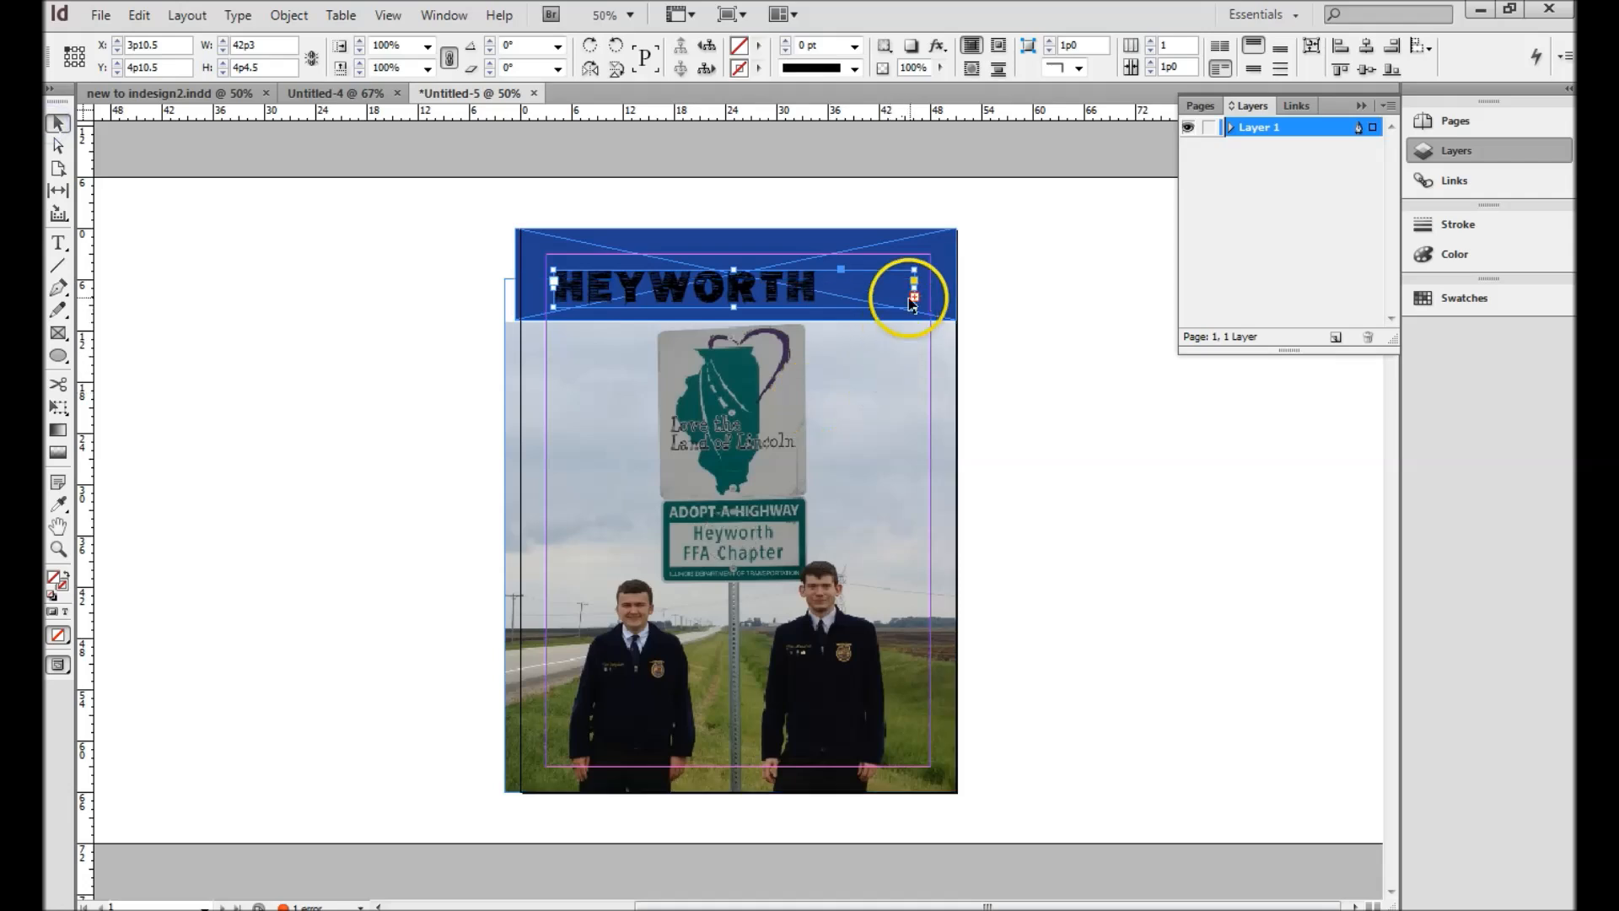
mouse_move(914, 305)
left_mouse_down()
mouse_move(998, 323)
mouse_move(928, 319)
left_mouse_up()
mouse_move(544, 273)
left_mouse_down()
mouse_move(613, 255)
mouse_move(544, 271)
left_mouse_up()
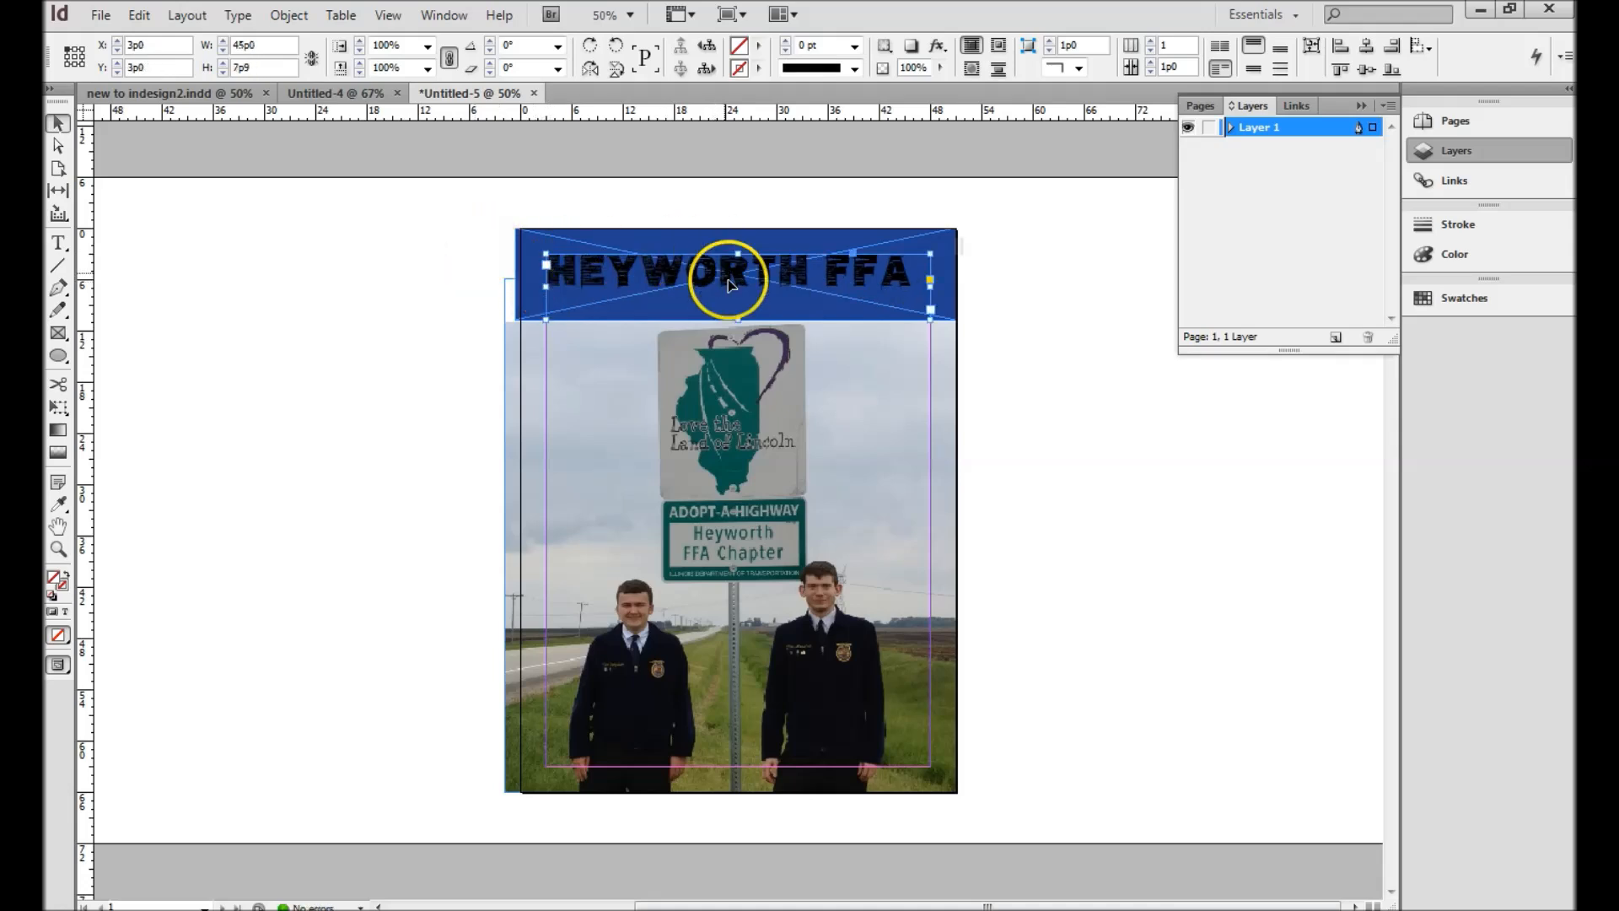
Set the font size of the whole headline to 50 pt so it fills the width of its frame.
left_click(58, 242)
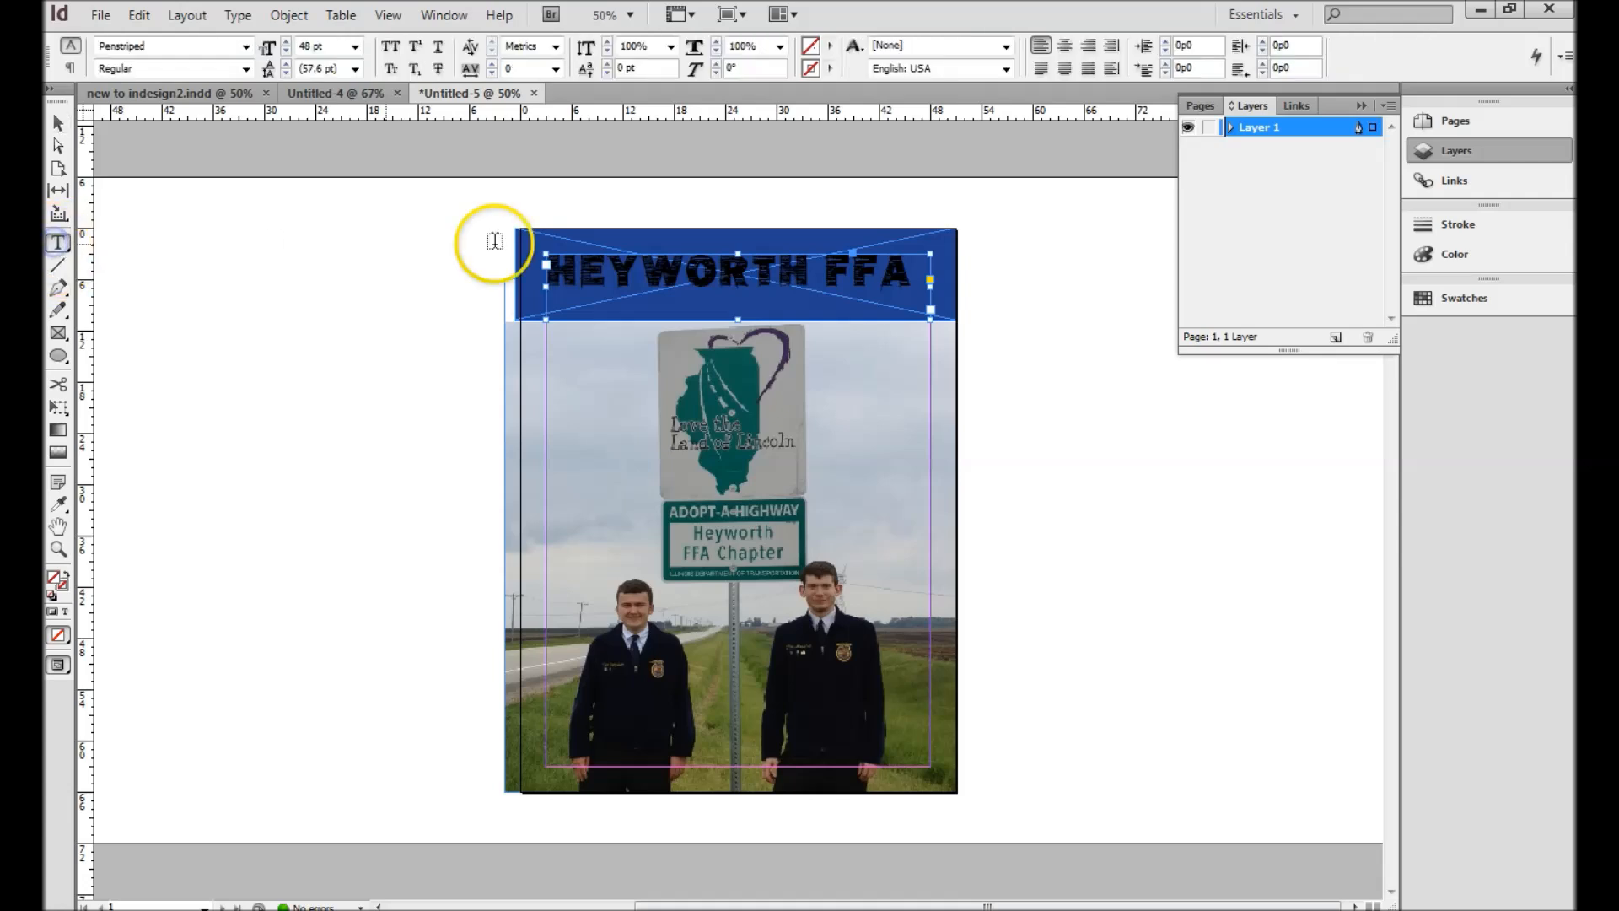
triple_click(594, 283)
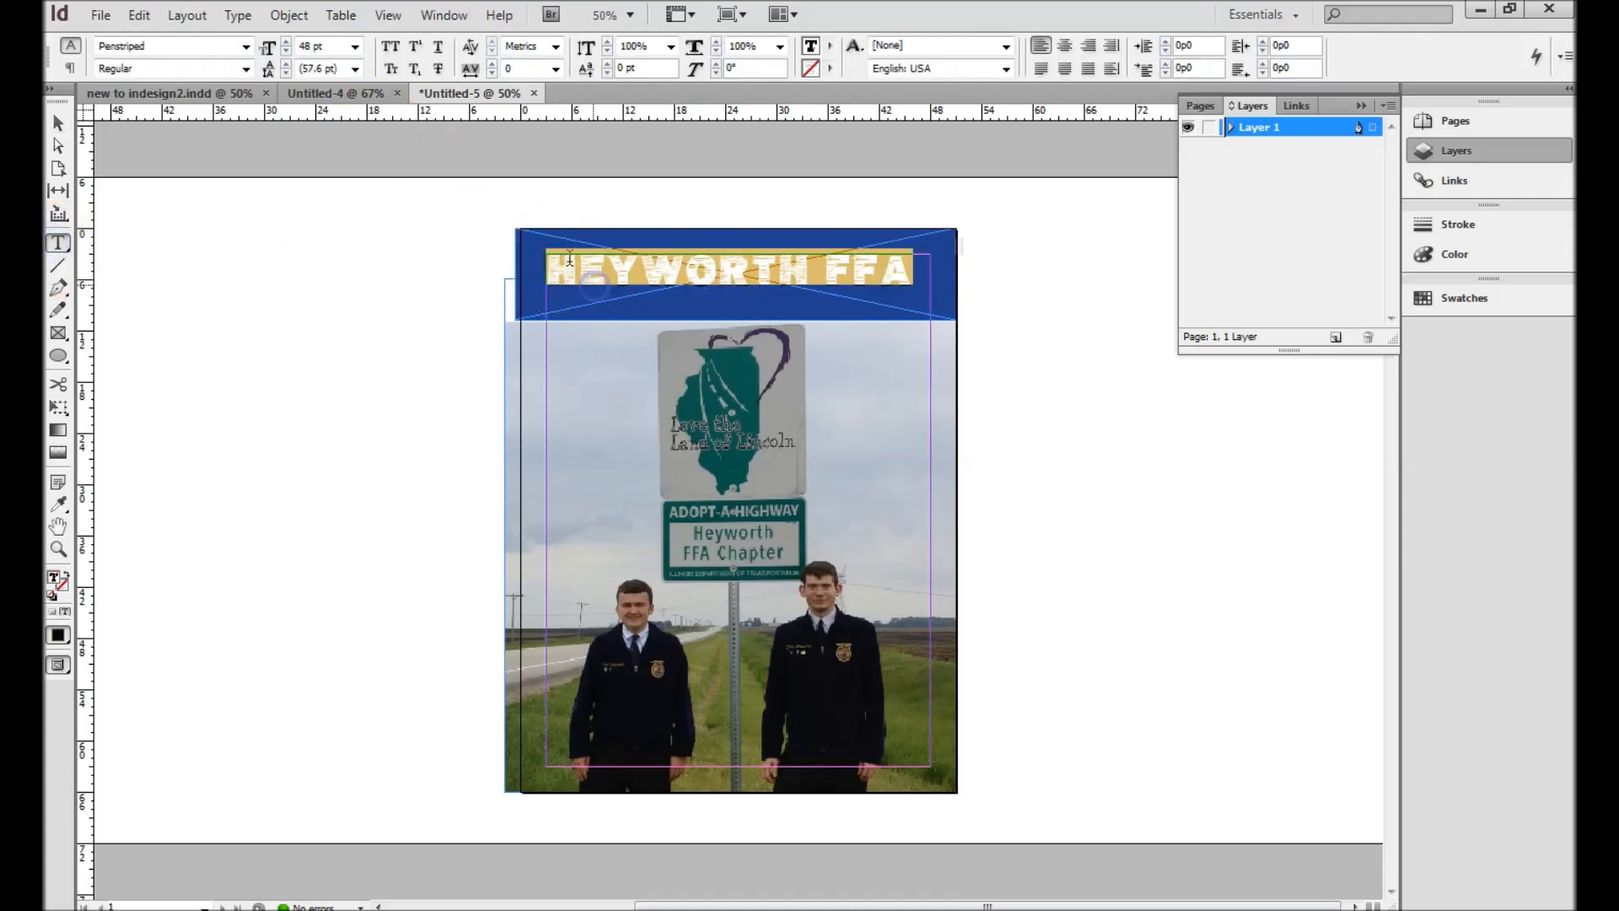
left_click(287, 43)
left_click(286, 43)
left_click(286, 43)
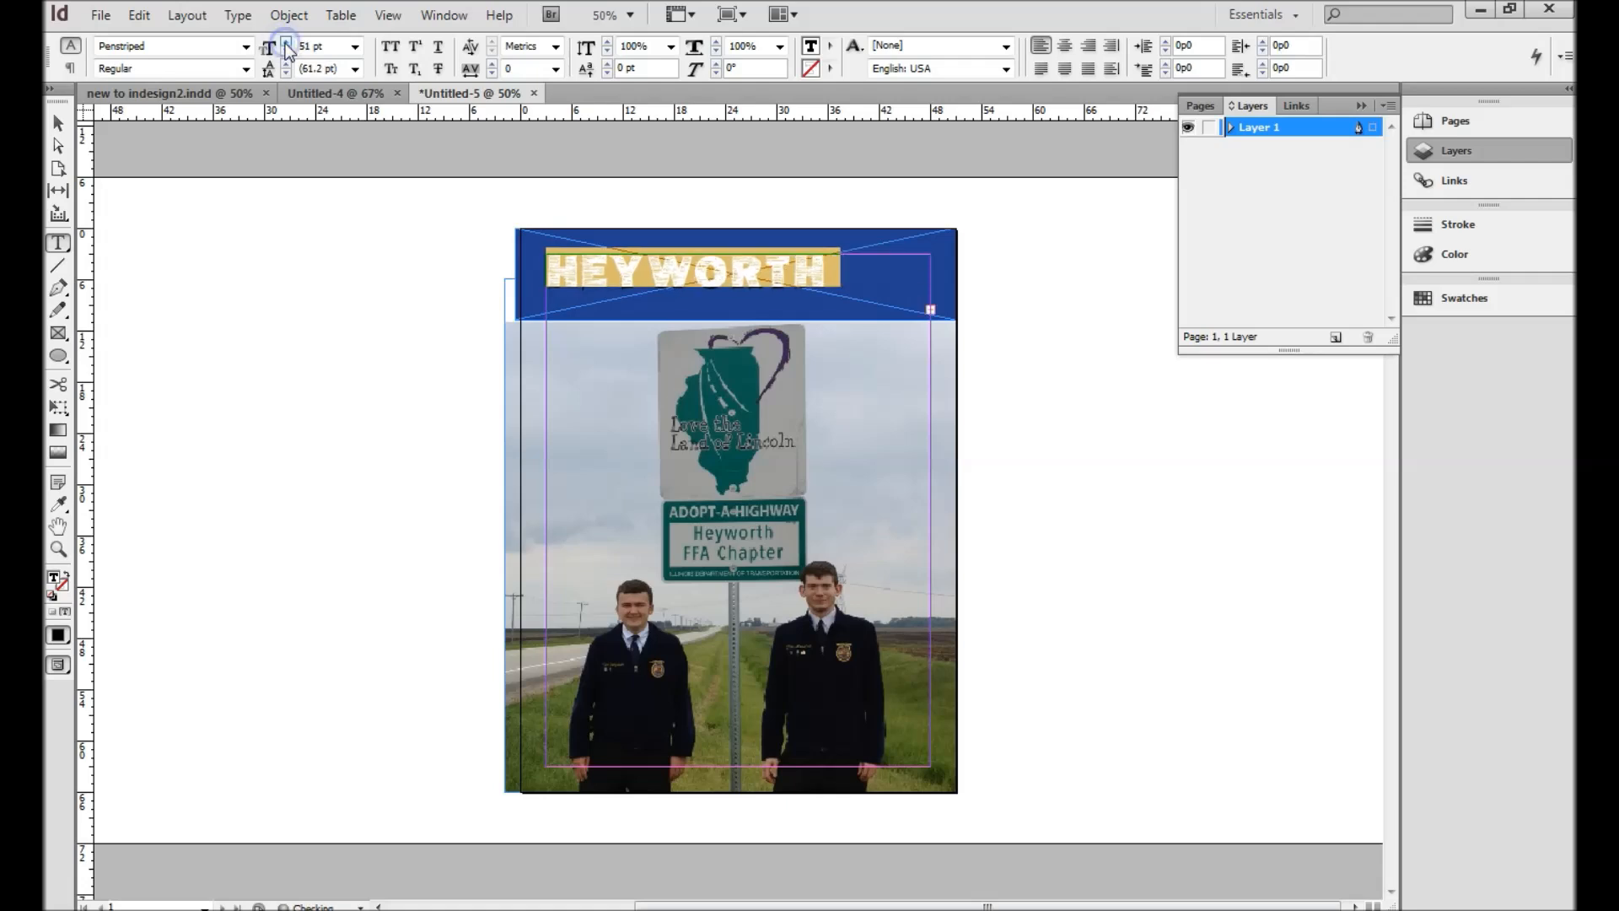
left_click(285, 53)
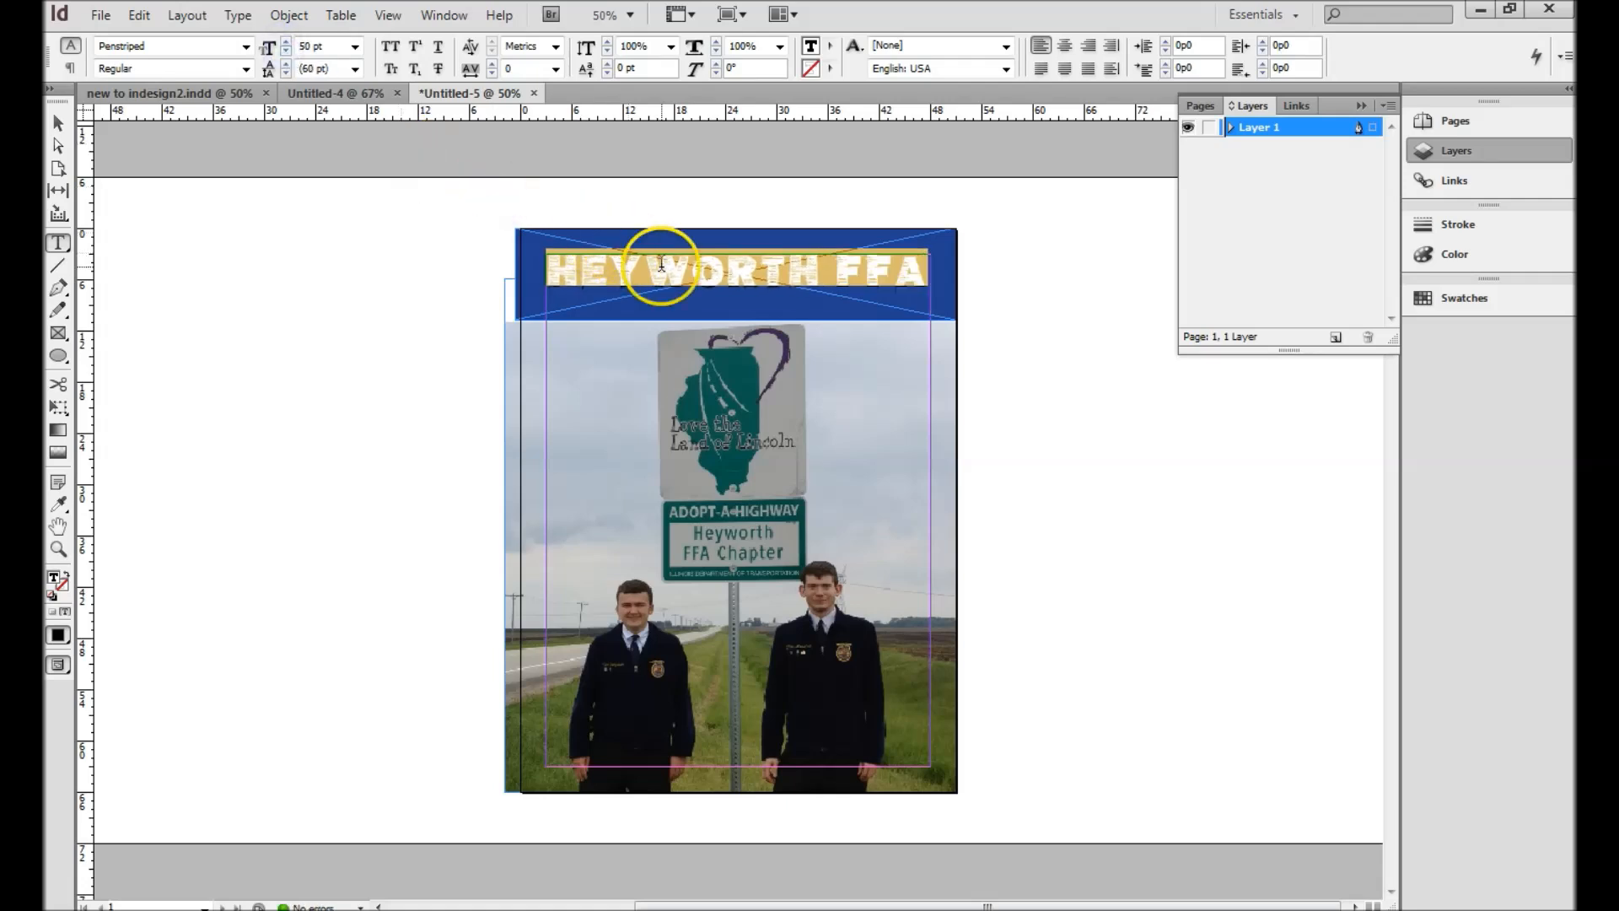
Stretch the headline text vertically by setting its vertical scale to 150%.
left_click(687, 282)
triple_click(687, 283)
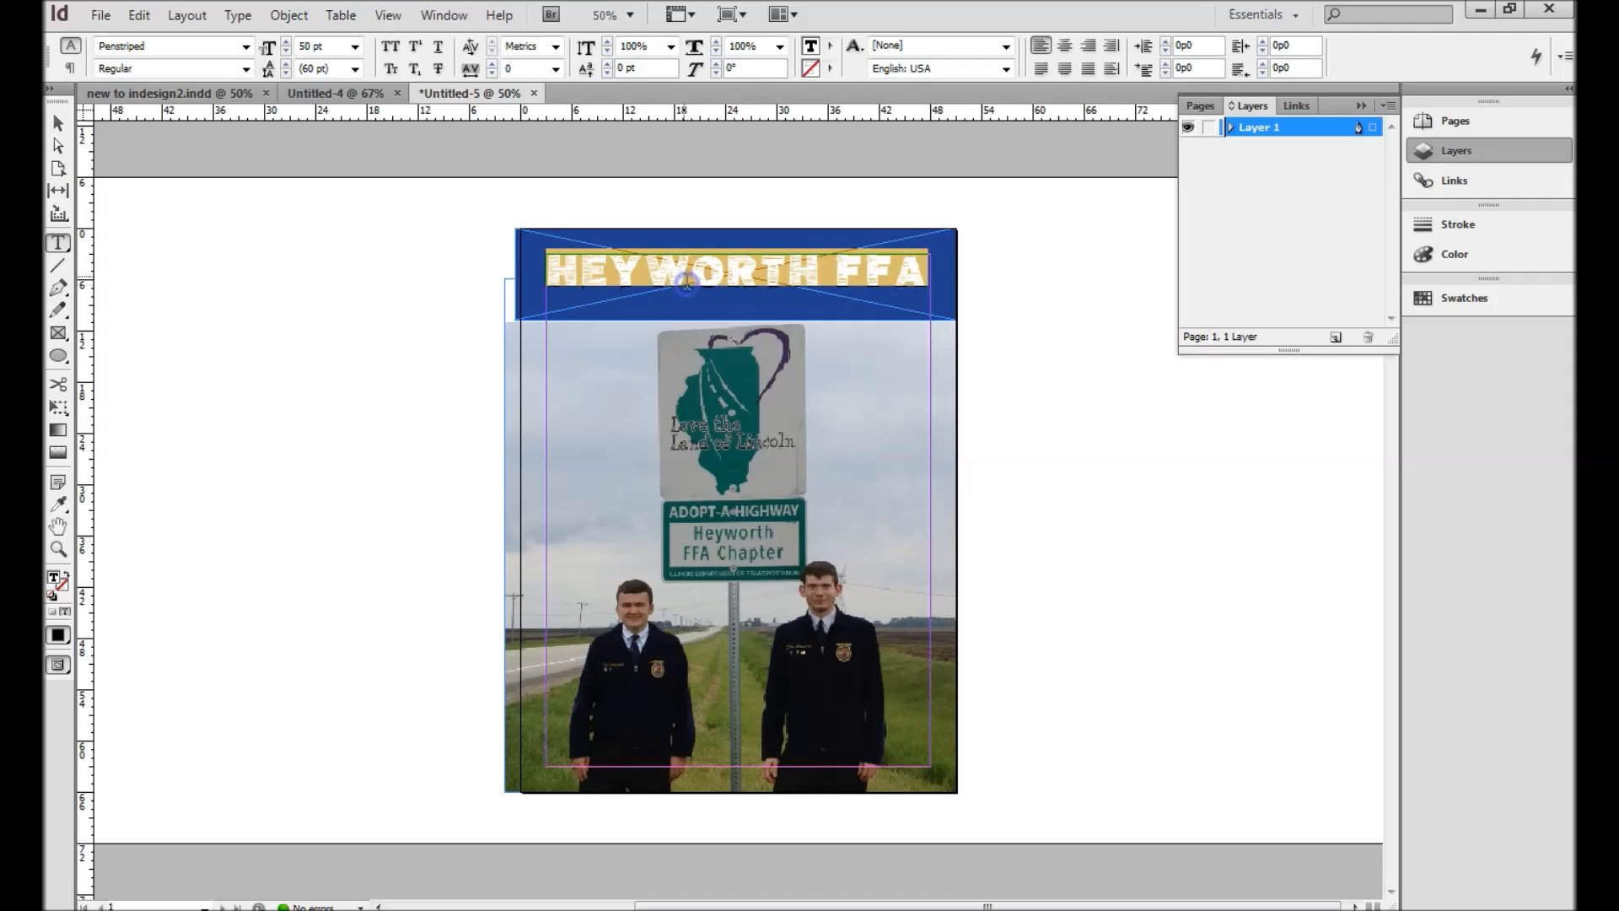
left_click(670, 49)
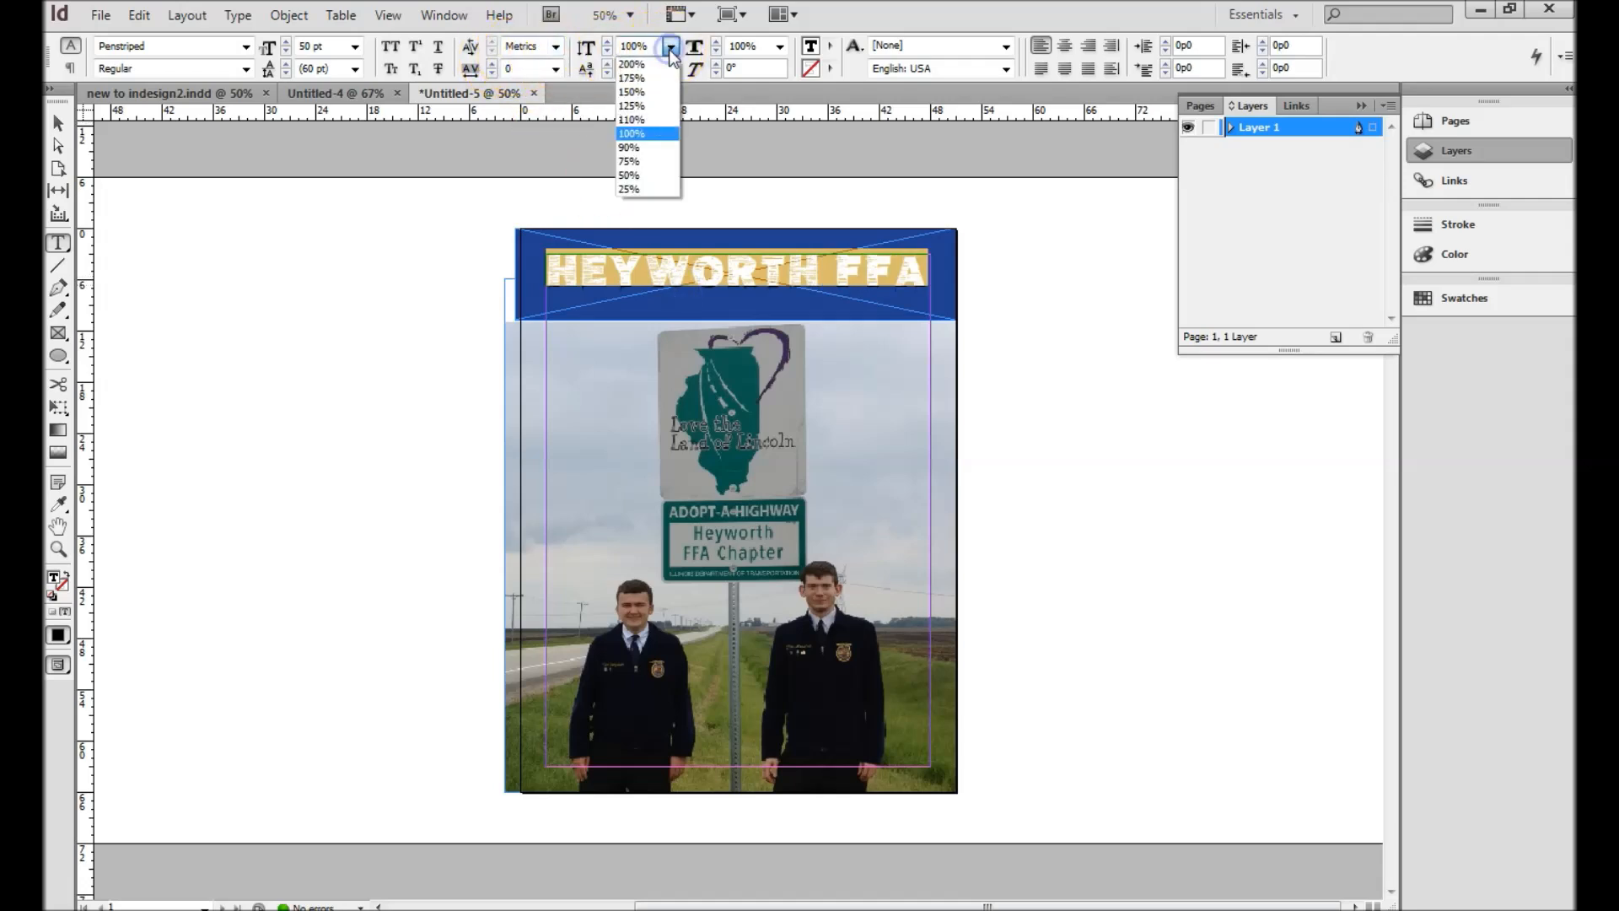
left_click(631, 106)
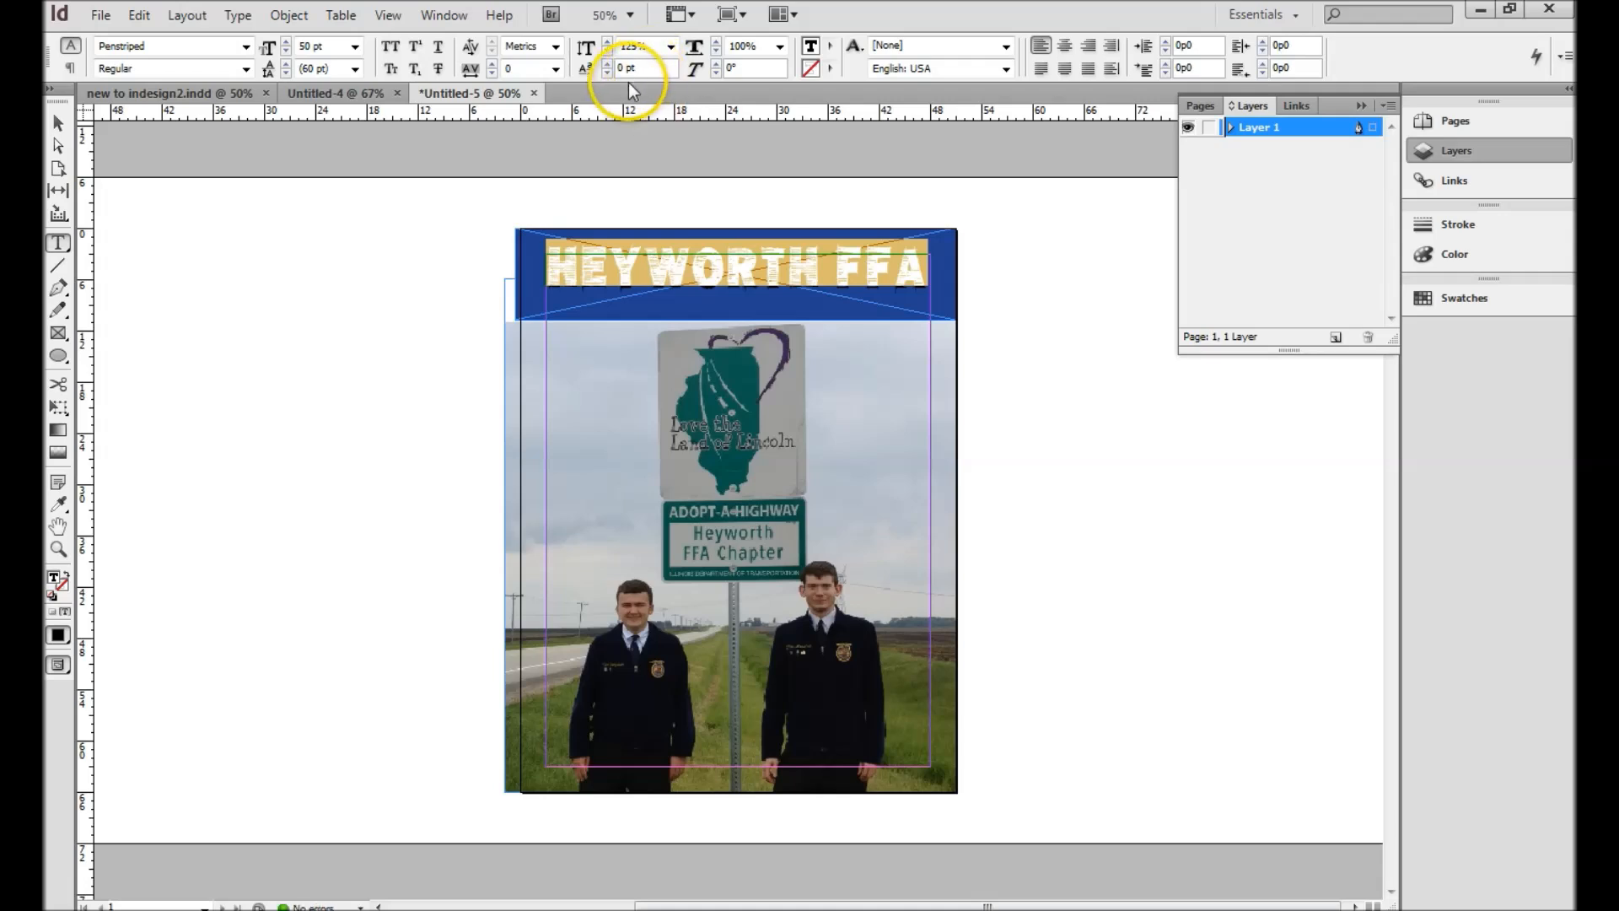
left_click(668, 49)
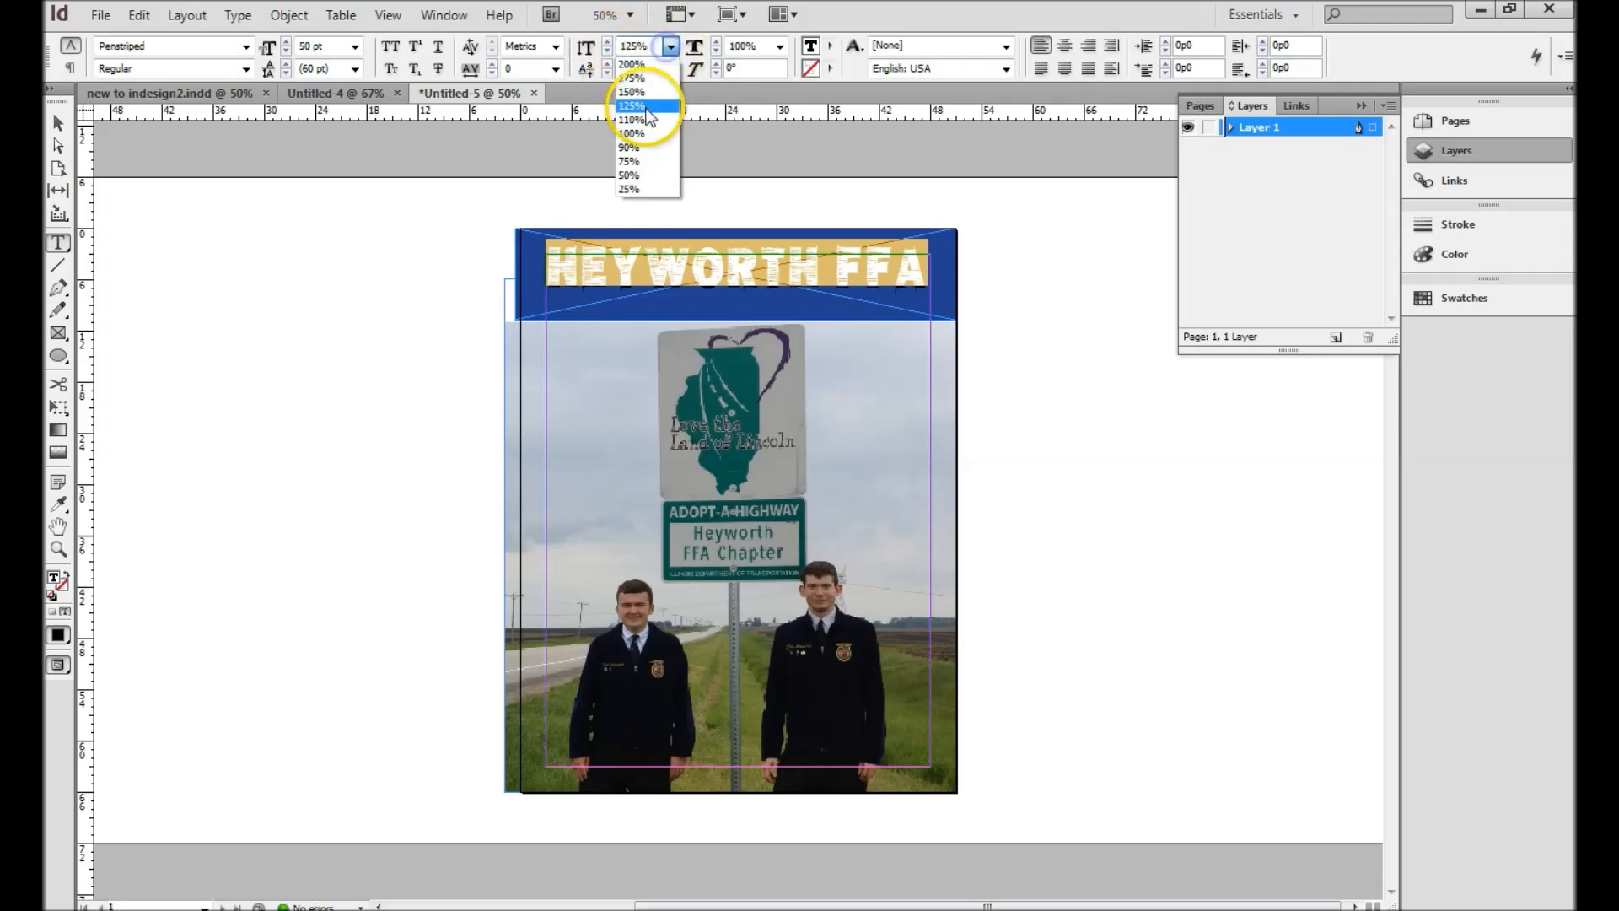
left_click(634, 118)
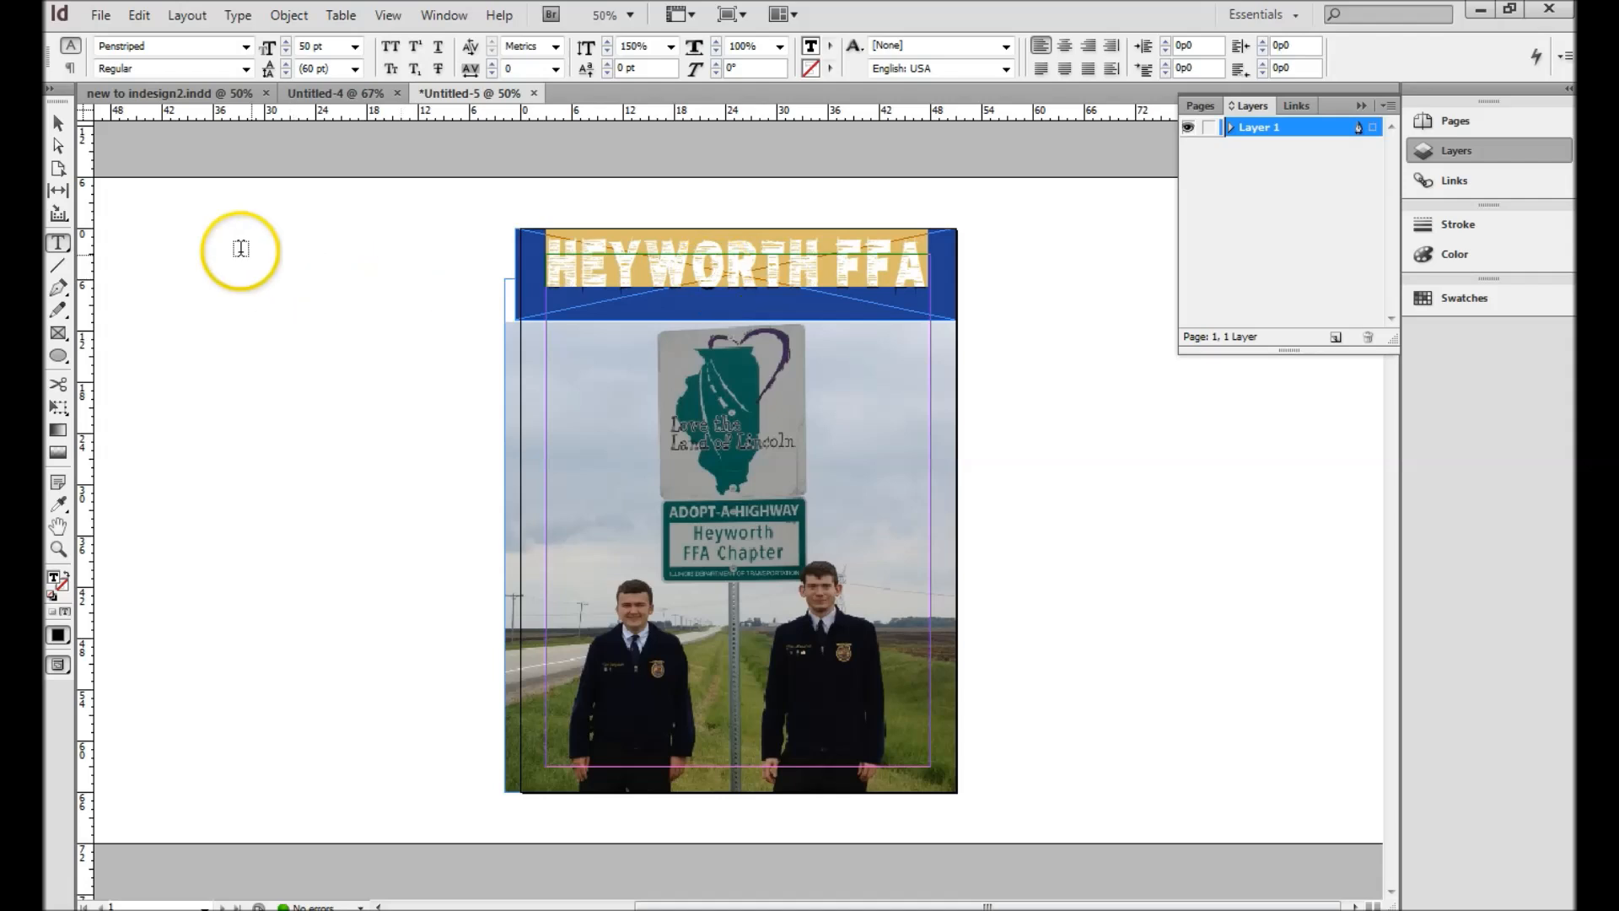
Color the headline yellow (C=0 M=0 Y=100 K=0) and move its text frame slightly down on the blue banner.
left_click(829, 47)
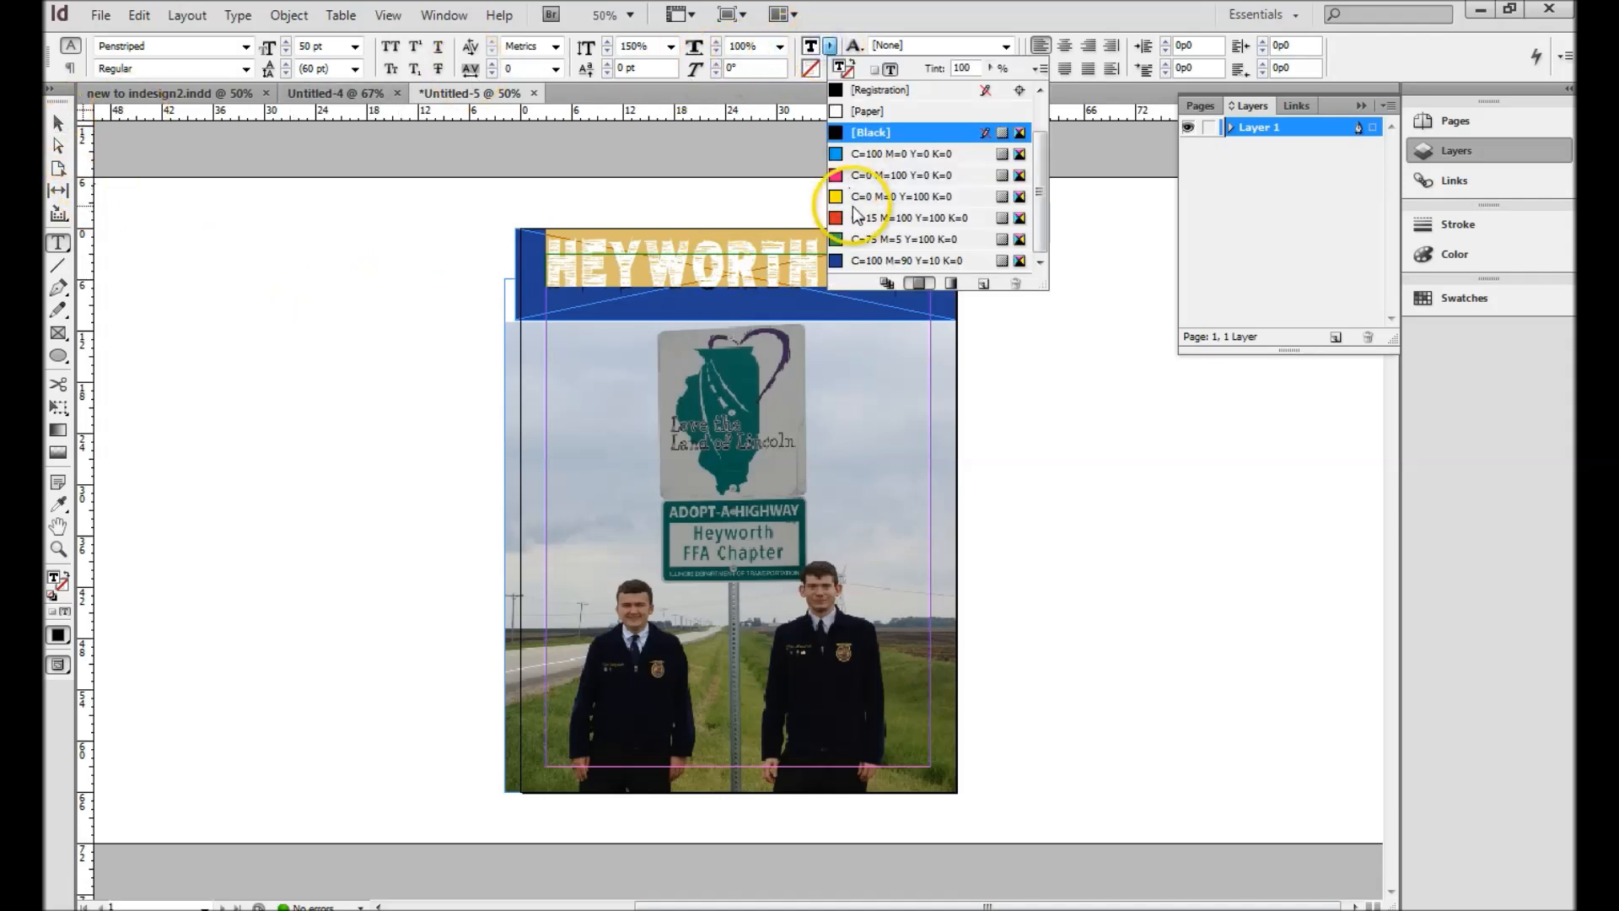
left_click(902, 196)
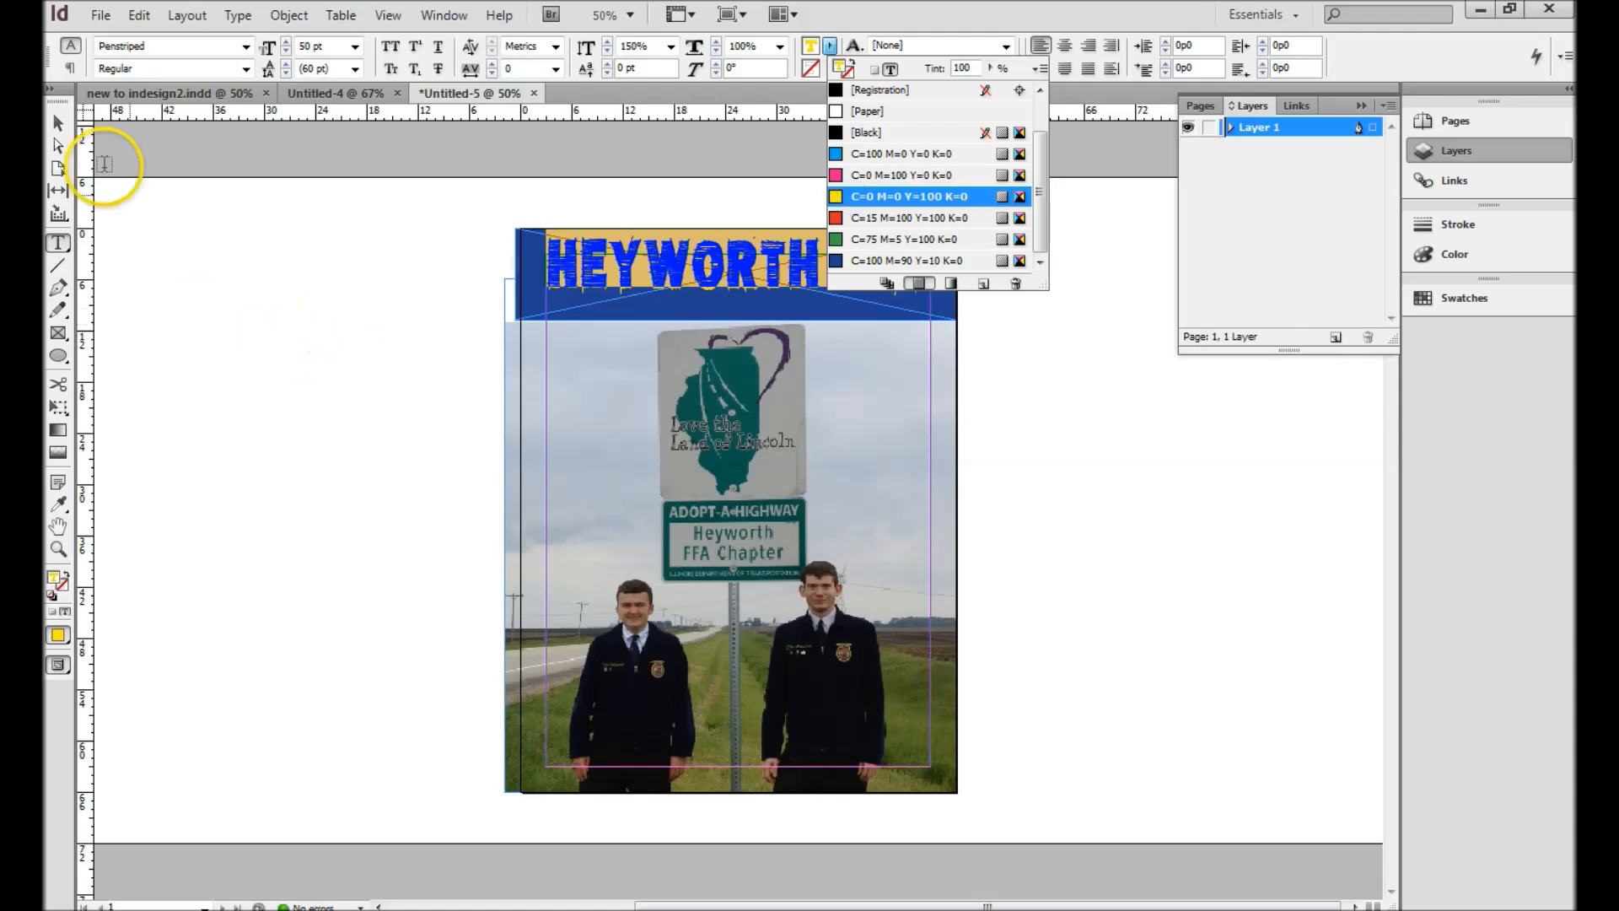
left_click(59, 123)
left_click(614, 267)
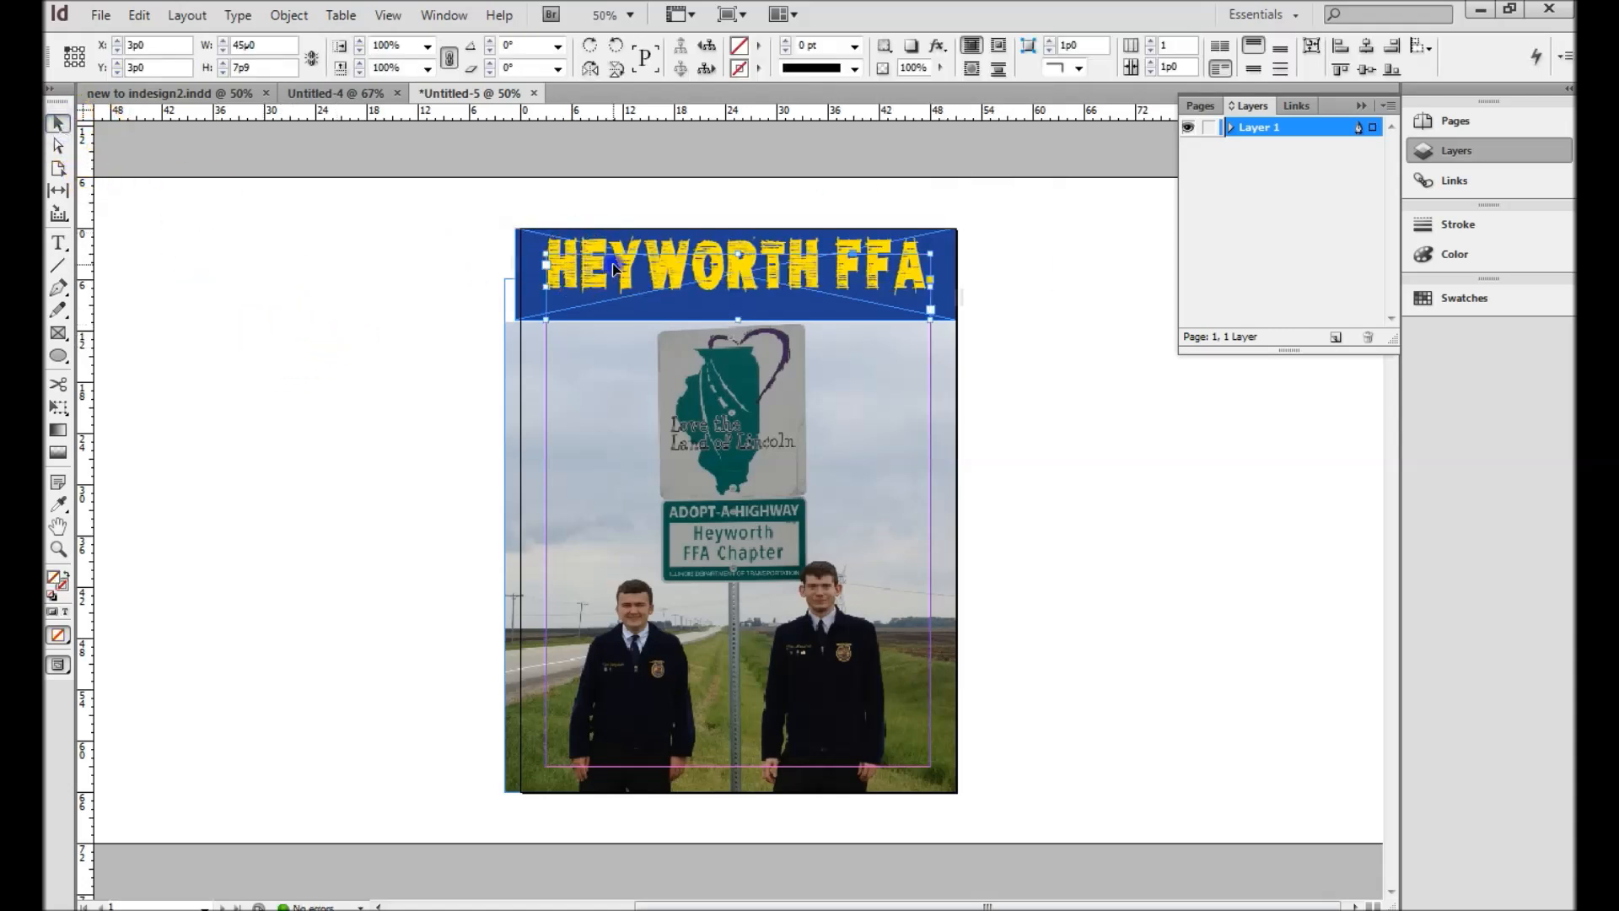
left_click_drag(573, 272, 818, 313)
left_click(1060, 355)
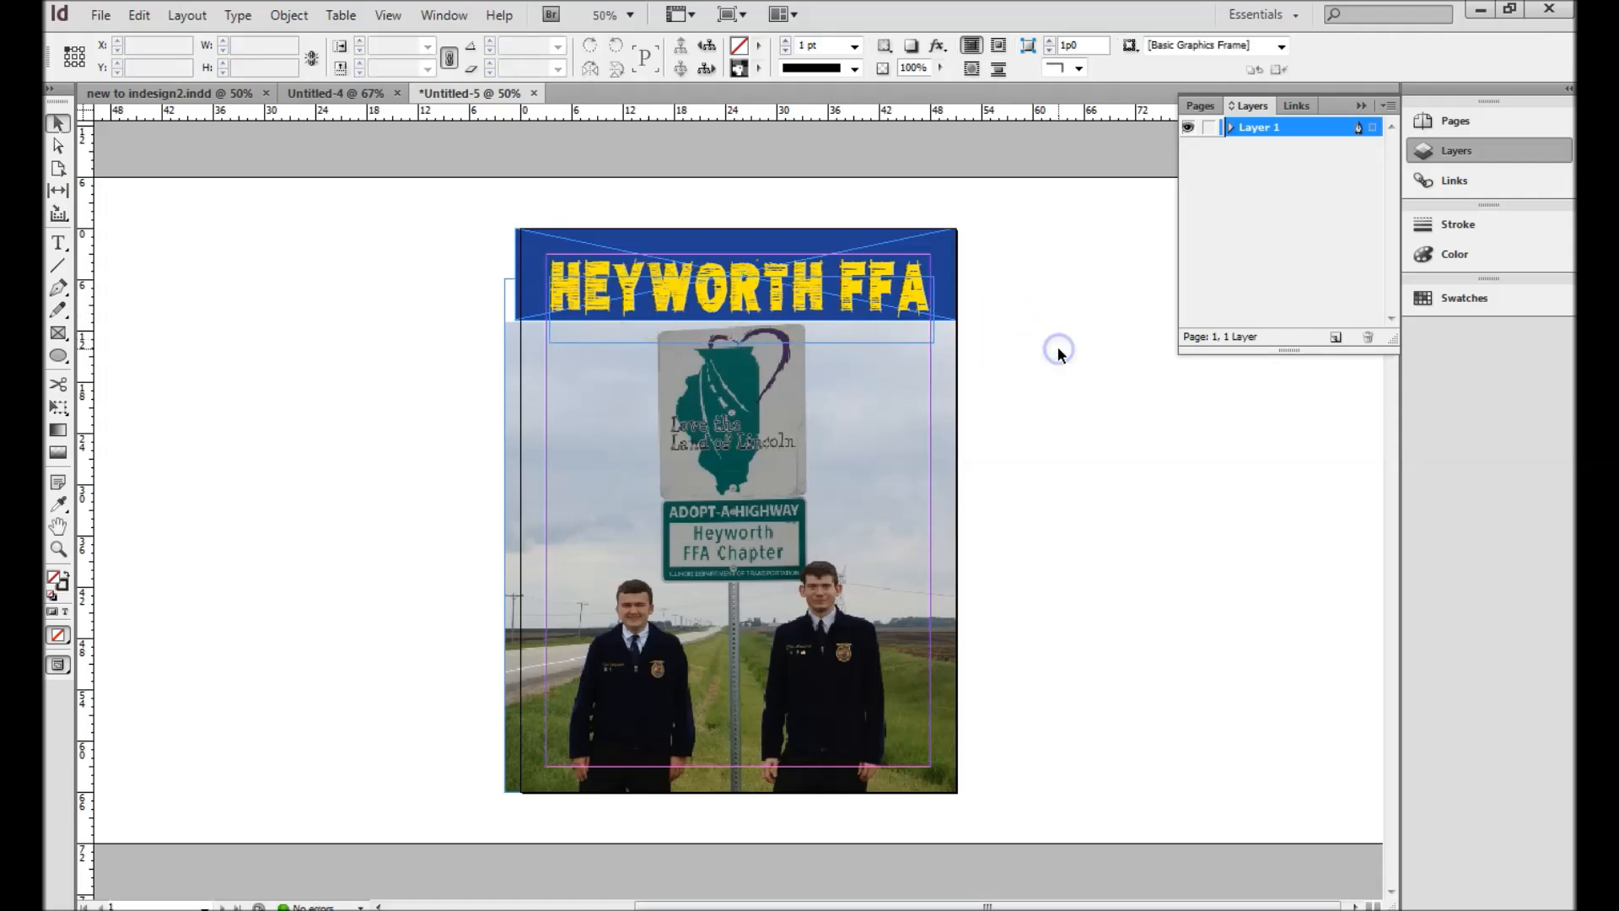
left_click(770, 341)
left_click(229, 369)
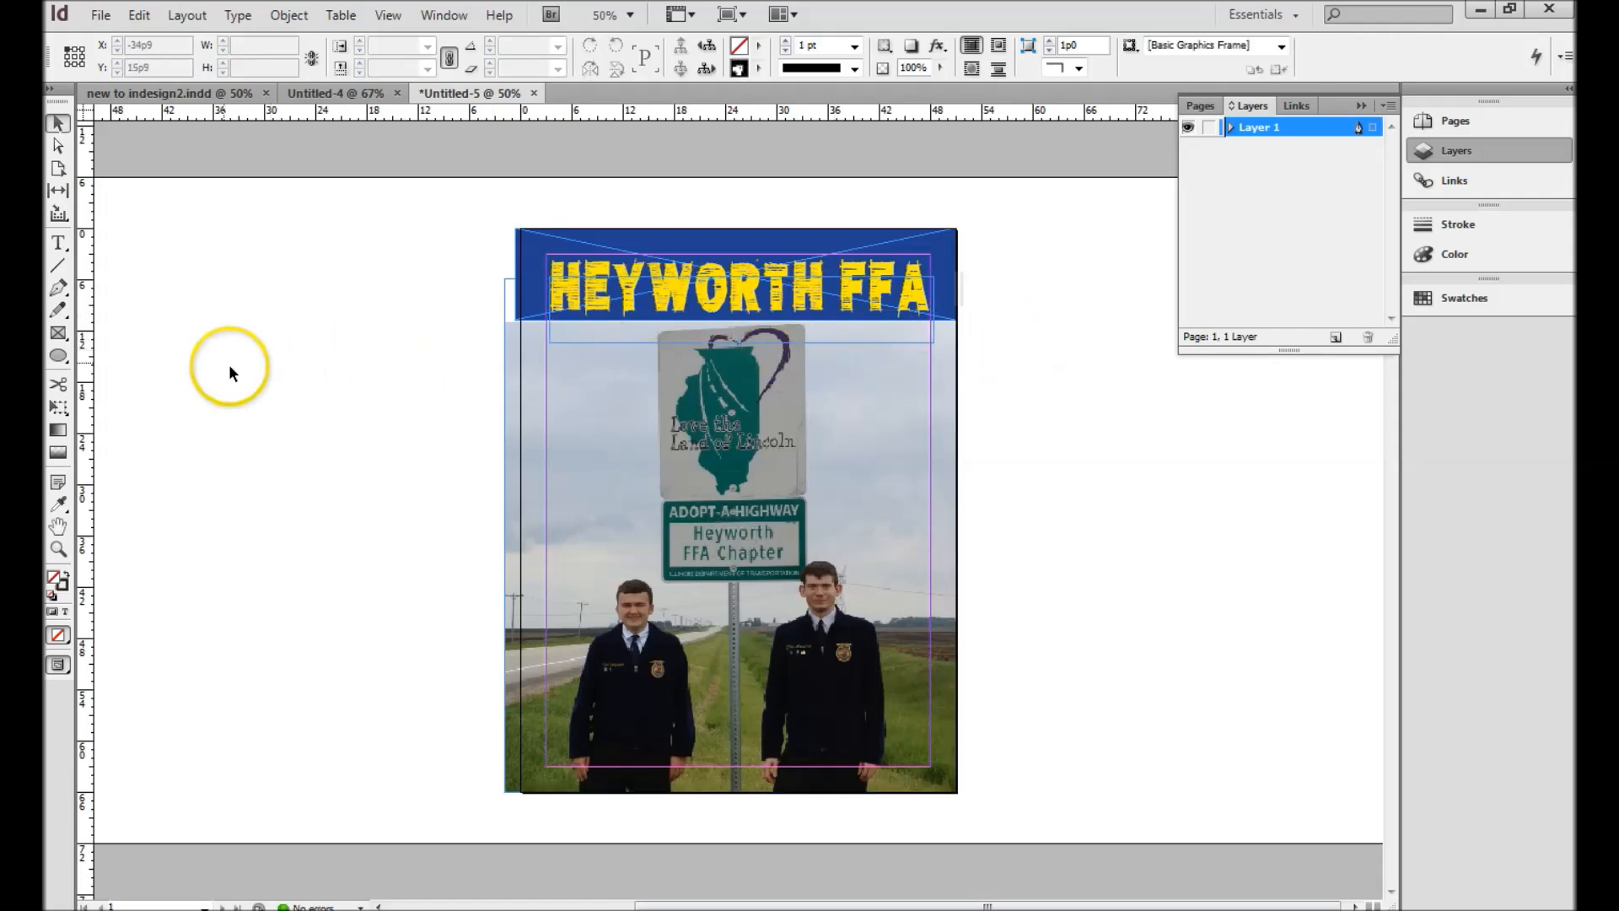
Draw an ellipse about 11p3 wide by 9p7.5 high over the lower right part of the photo.
left_click(60, 357)
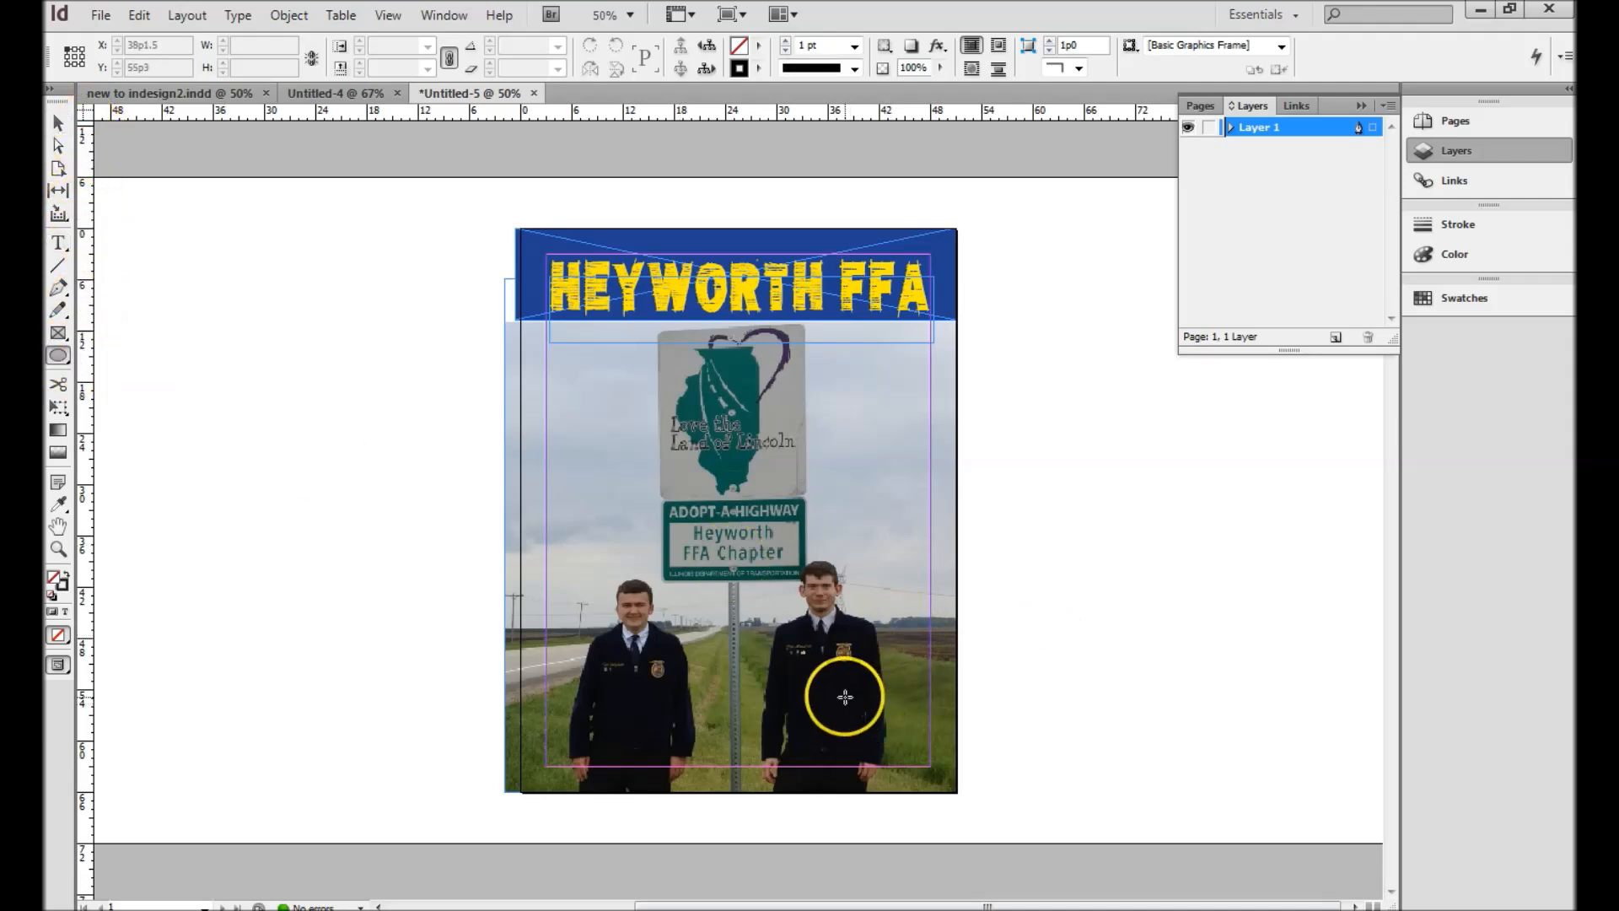
left_click_drag(858, 691, 946, 717)
key("ctrl+z")
key("v")
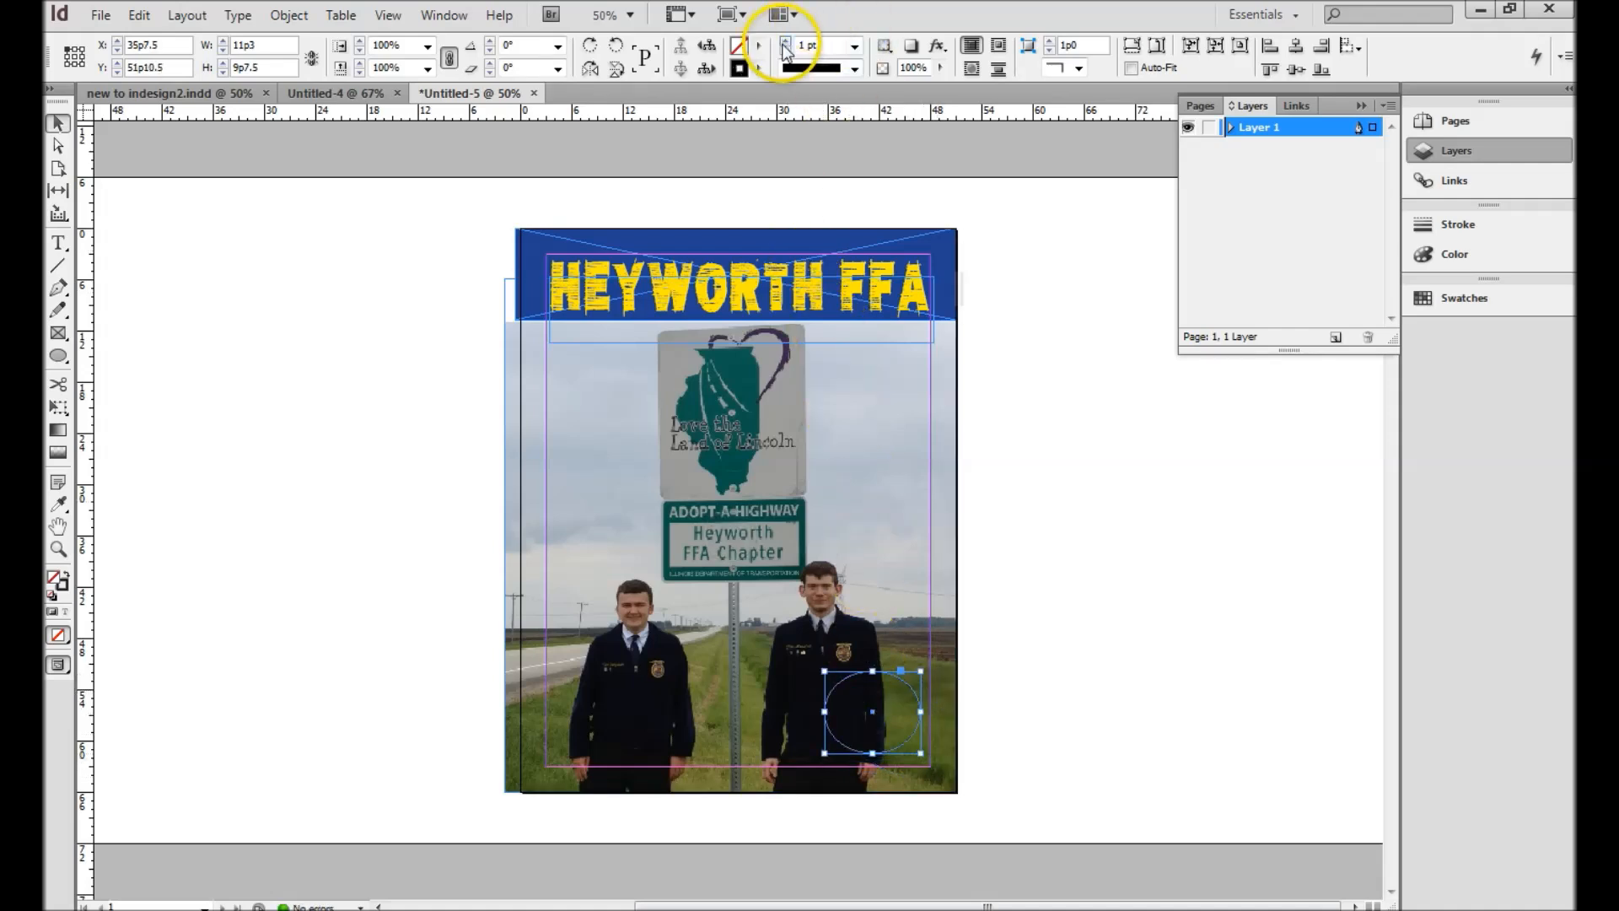
Fill the ellipse with yellow (C=0 M=0 Y=100 K=0) and stretch it upward to about 11p3 by 10p9.
left_click(759, 45)
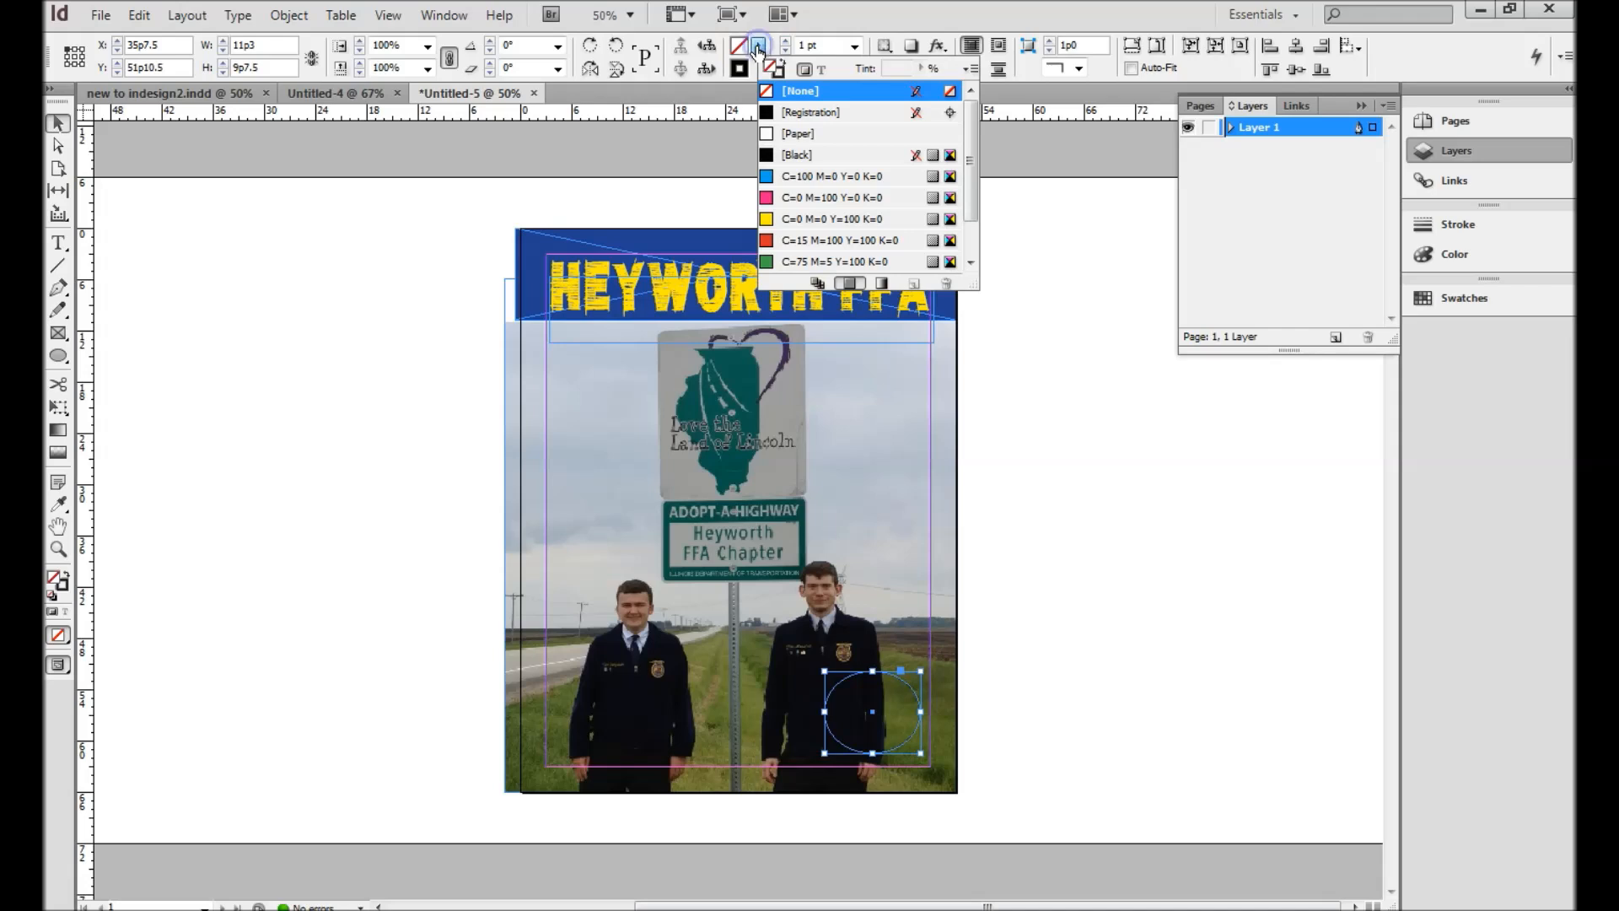
left_click(780, 220)
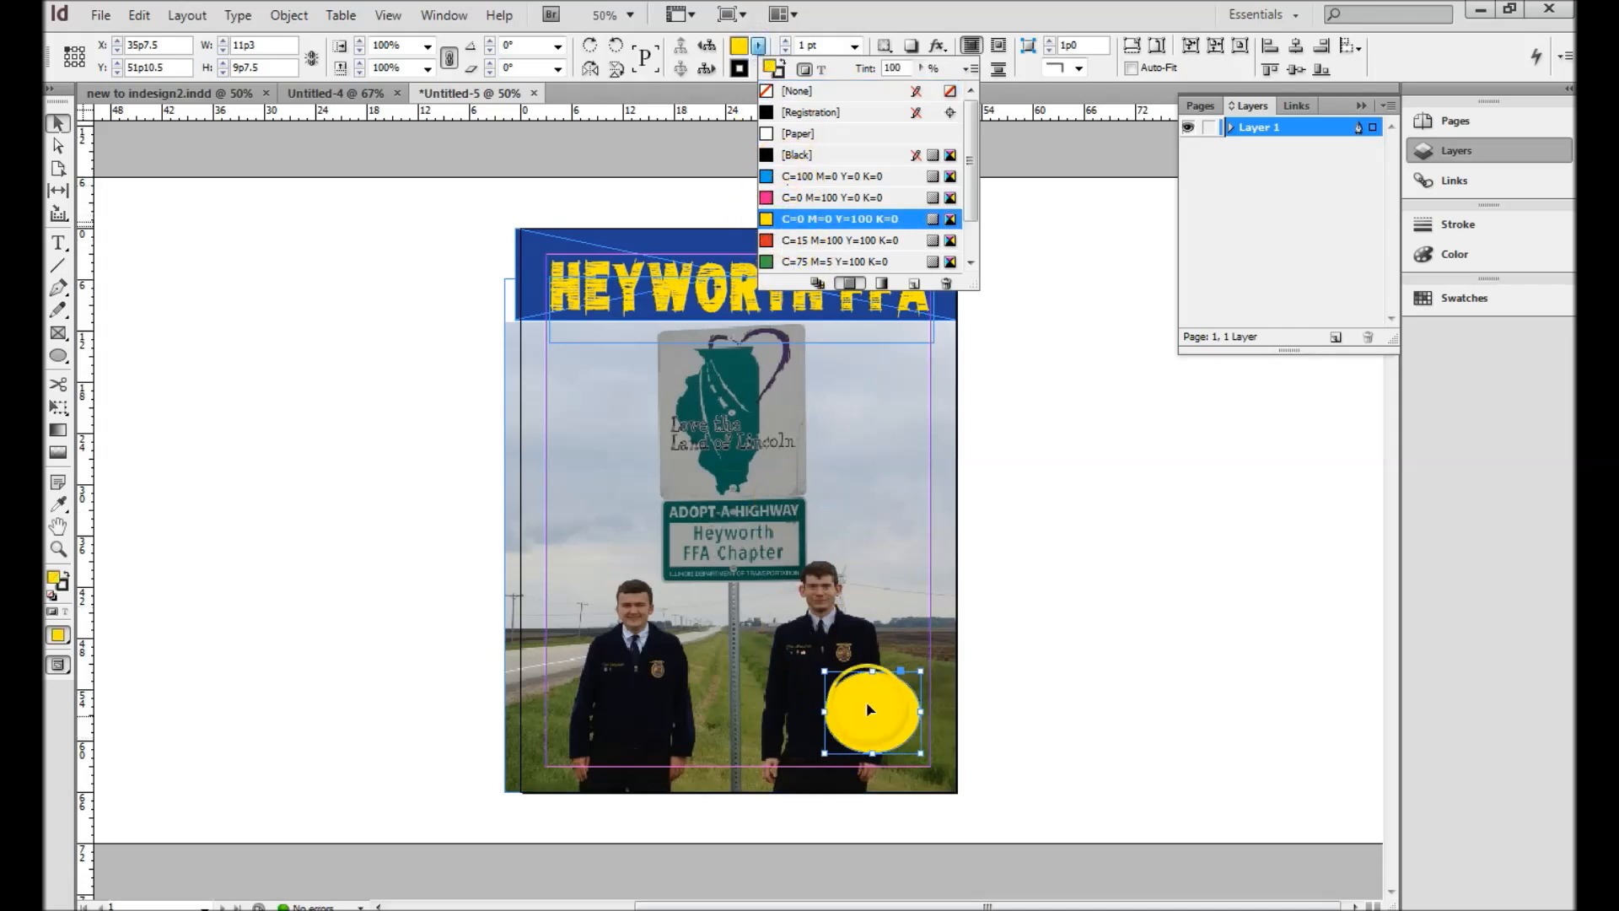
left_click_drag(825, 672, 824, 662)
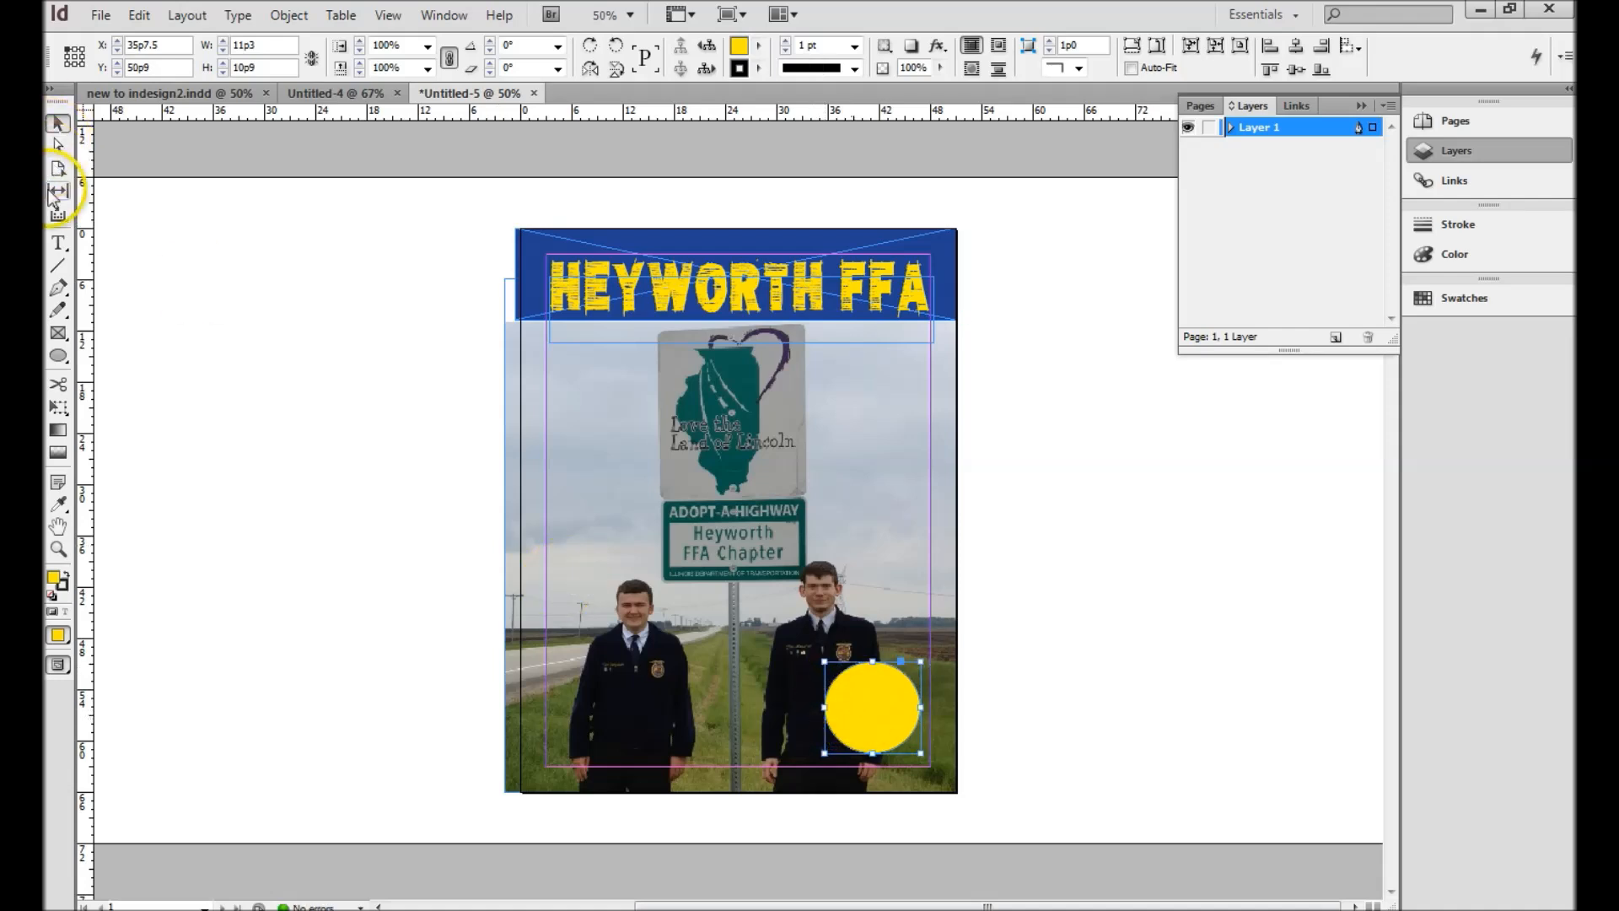
Add a text frame about 7p4.5 by 4p9 inside the yellow circle with the text "FREE MONEY!?".
left_click(59, 243)
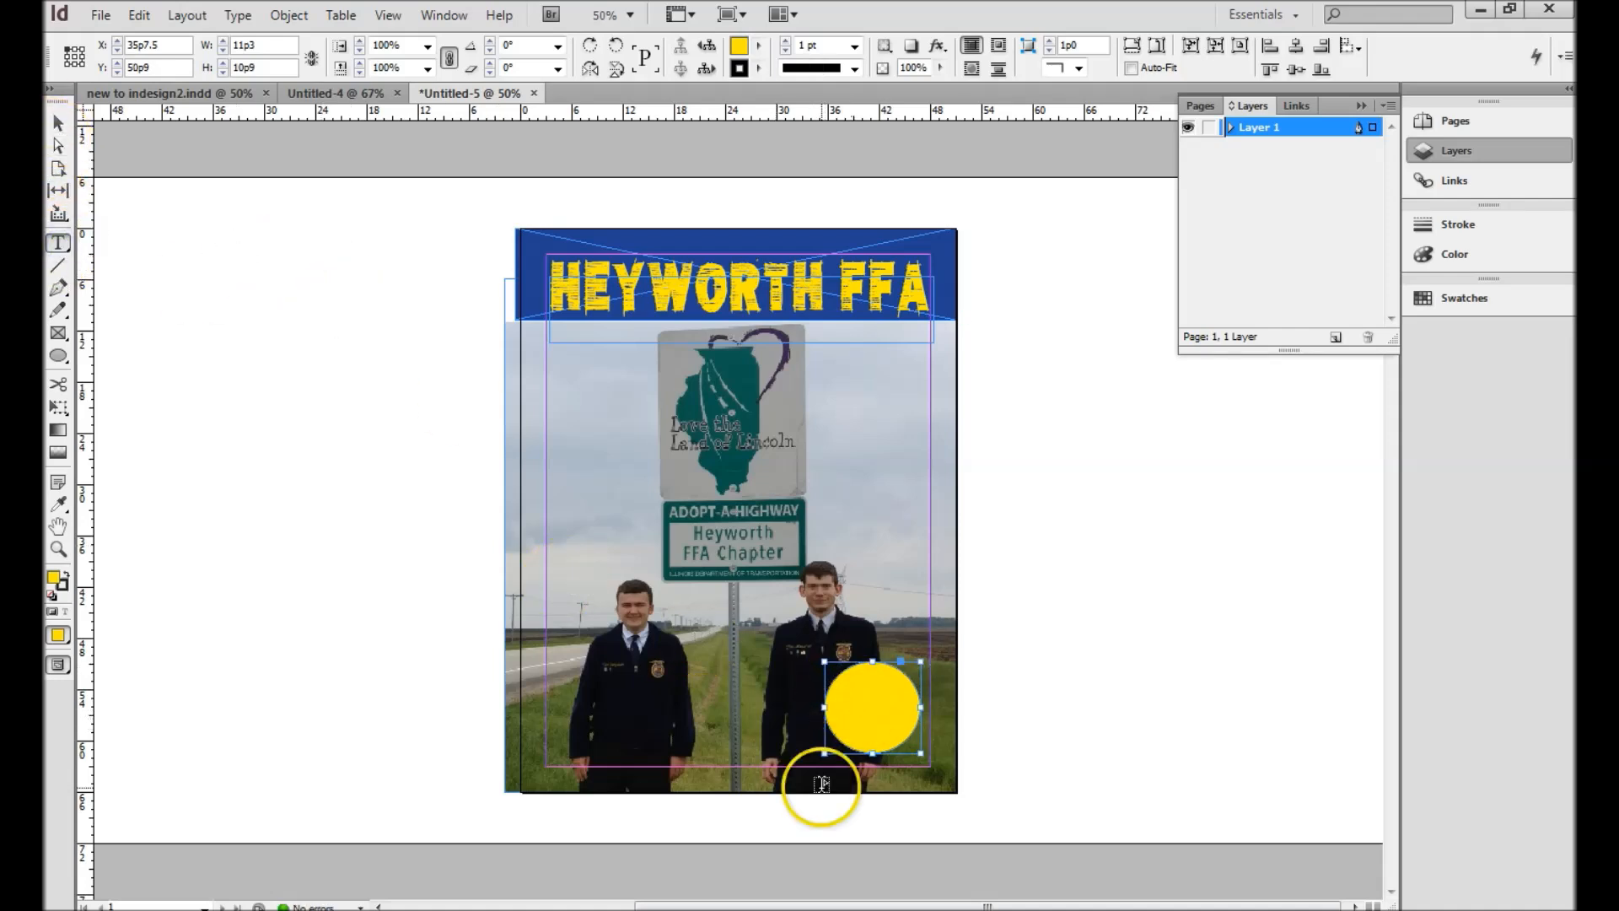
left_click_drag(848, 692, 912, 730)
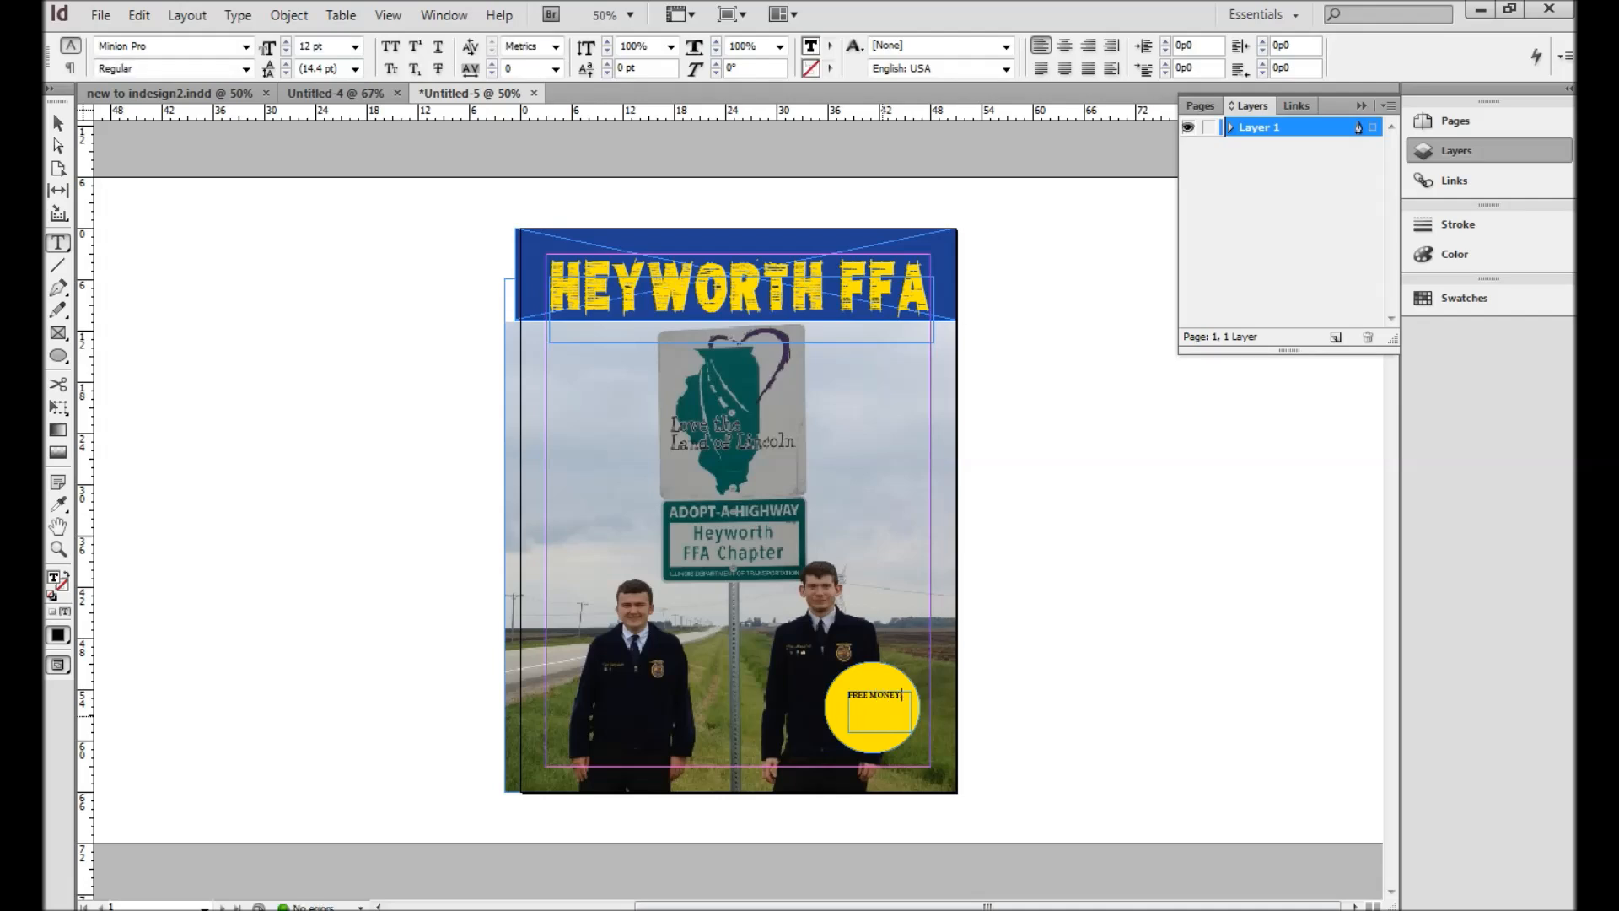
Set the "FREE MONEY!?" text in the Alba Super font at 30 pt.
left_click_drag(878, 703, 907, 700)
left_click(246, 45)
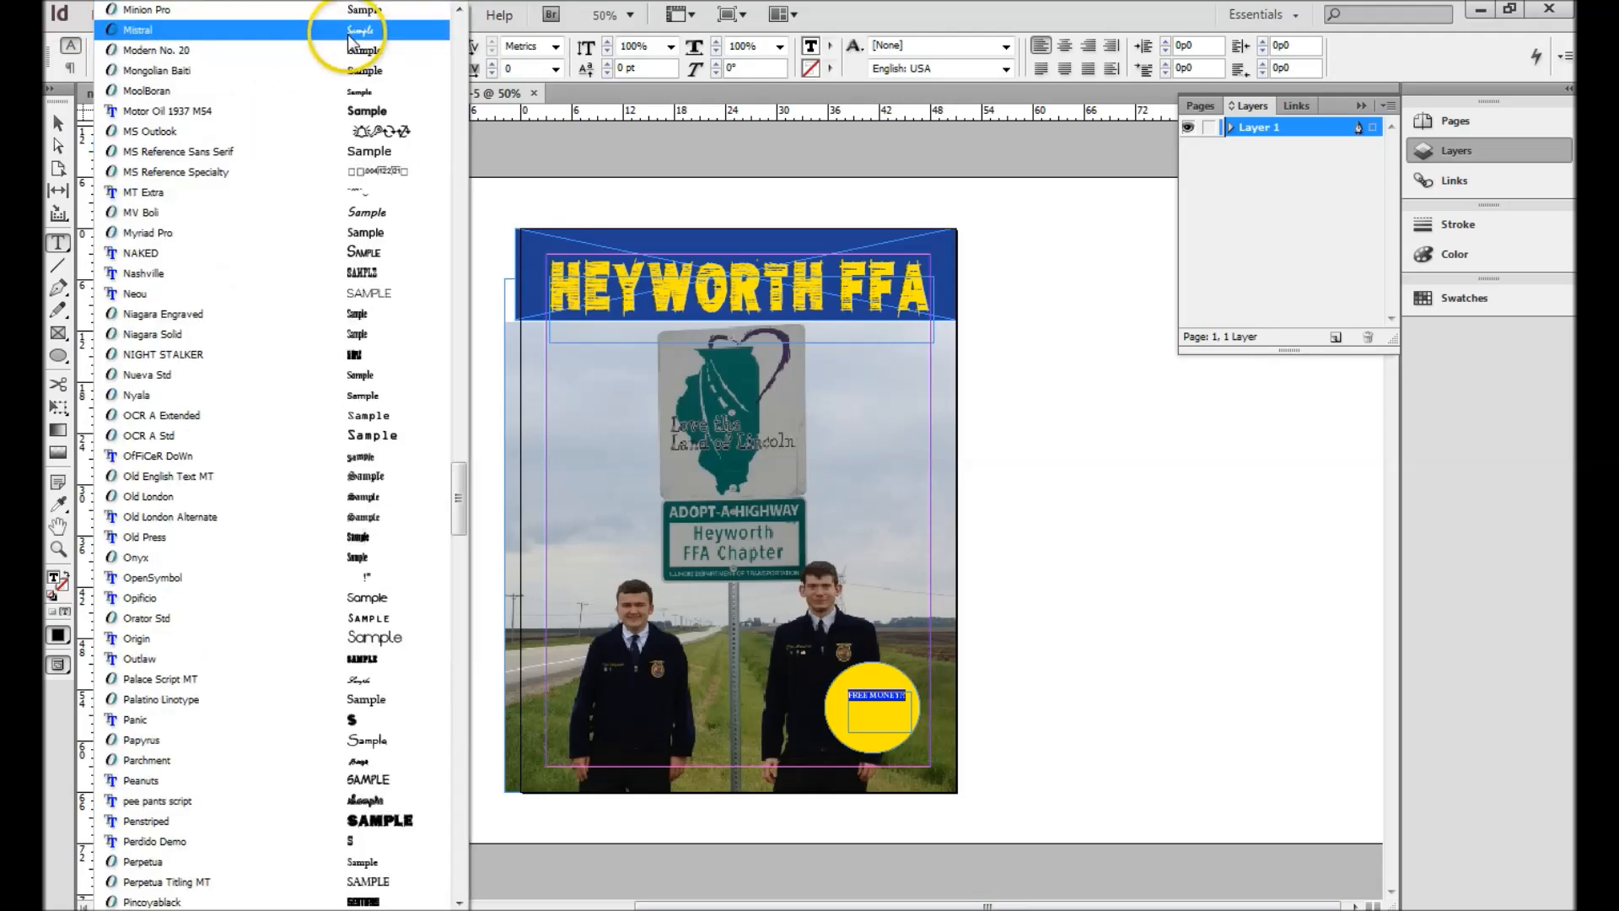
left_click_drag(459, 493, 459, 30)
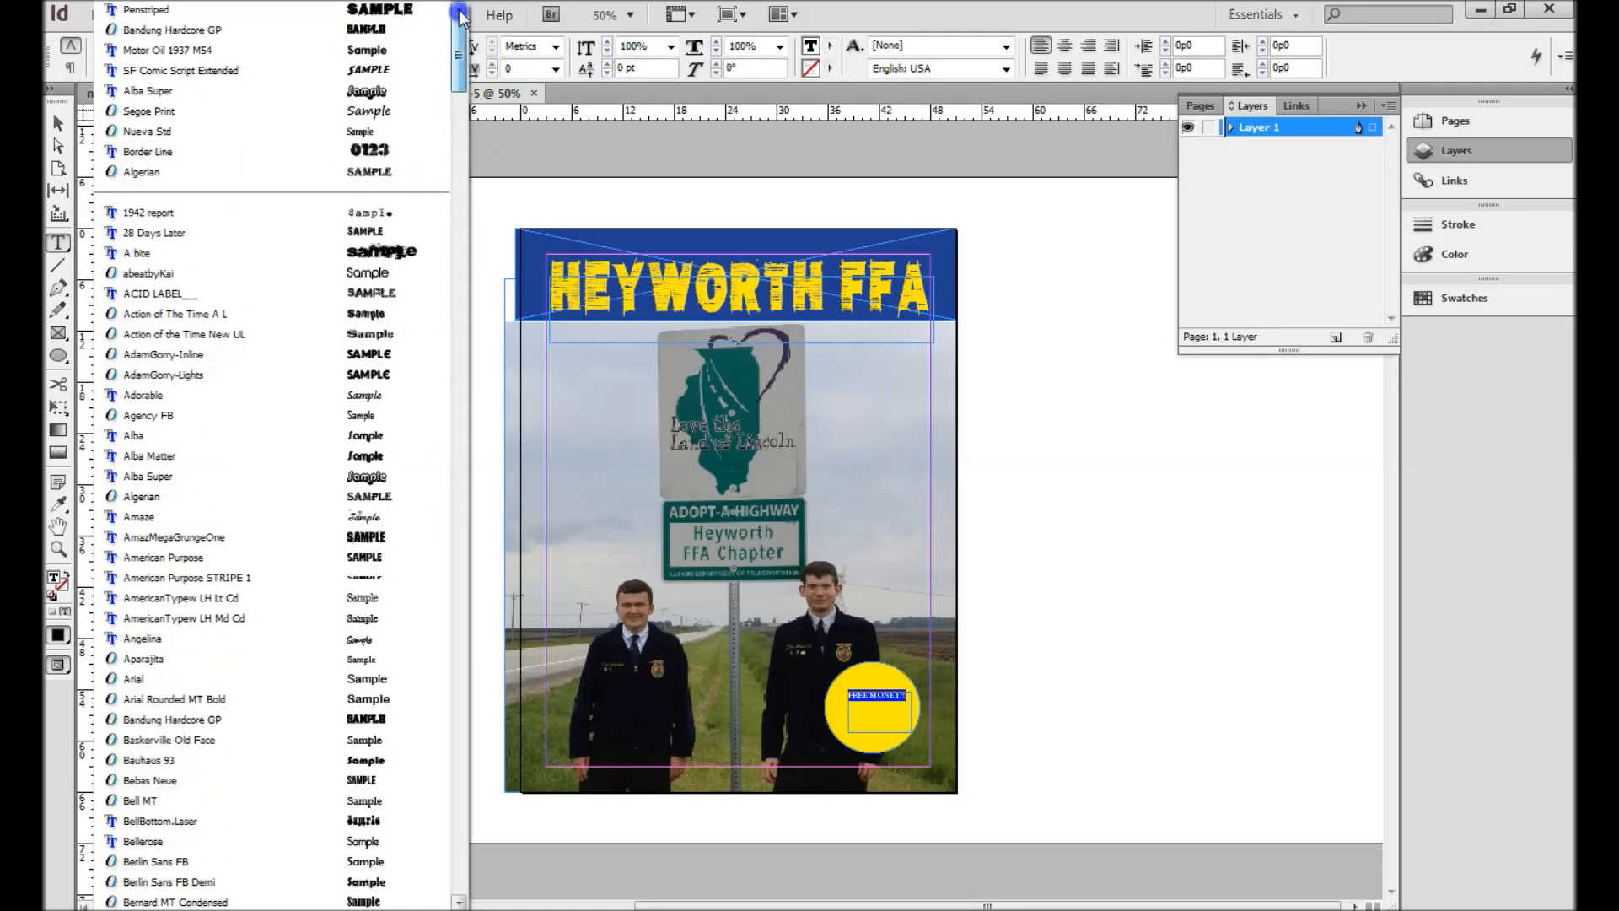
scroll(378, 88, "down", 1)
left_click(378, 88)
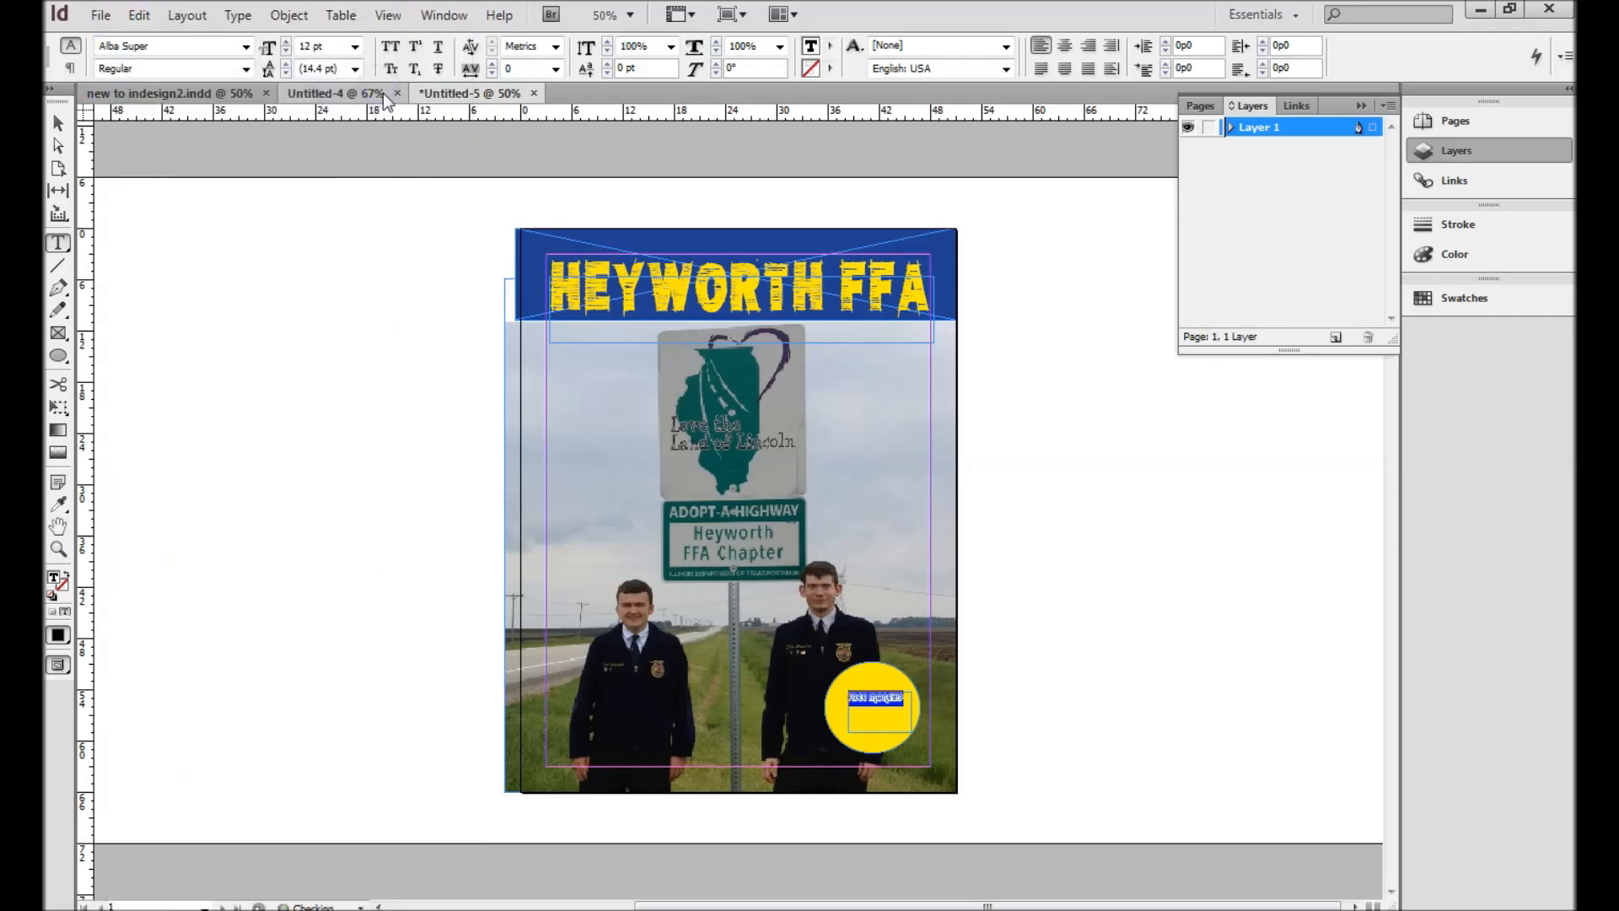
left_click(355, 47)
left_click(328, 216)
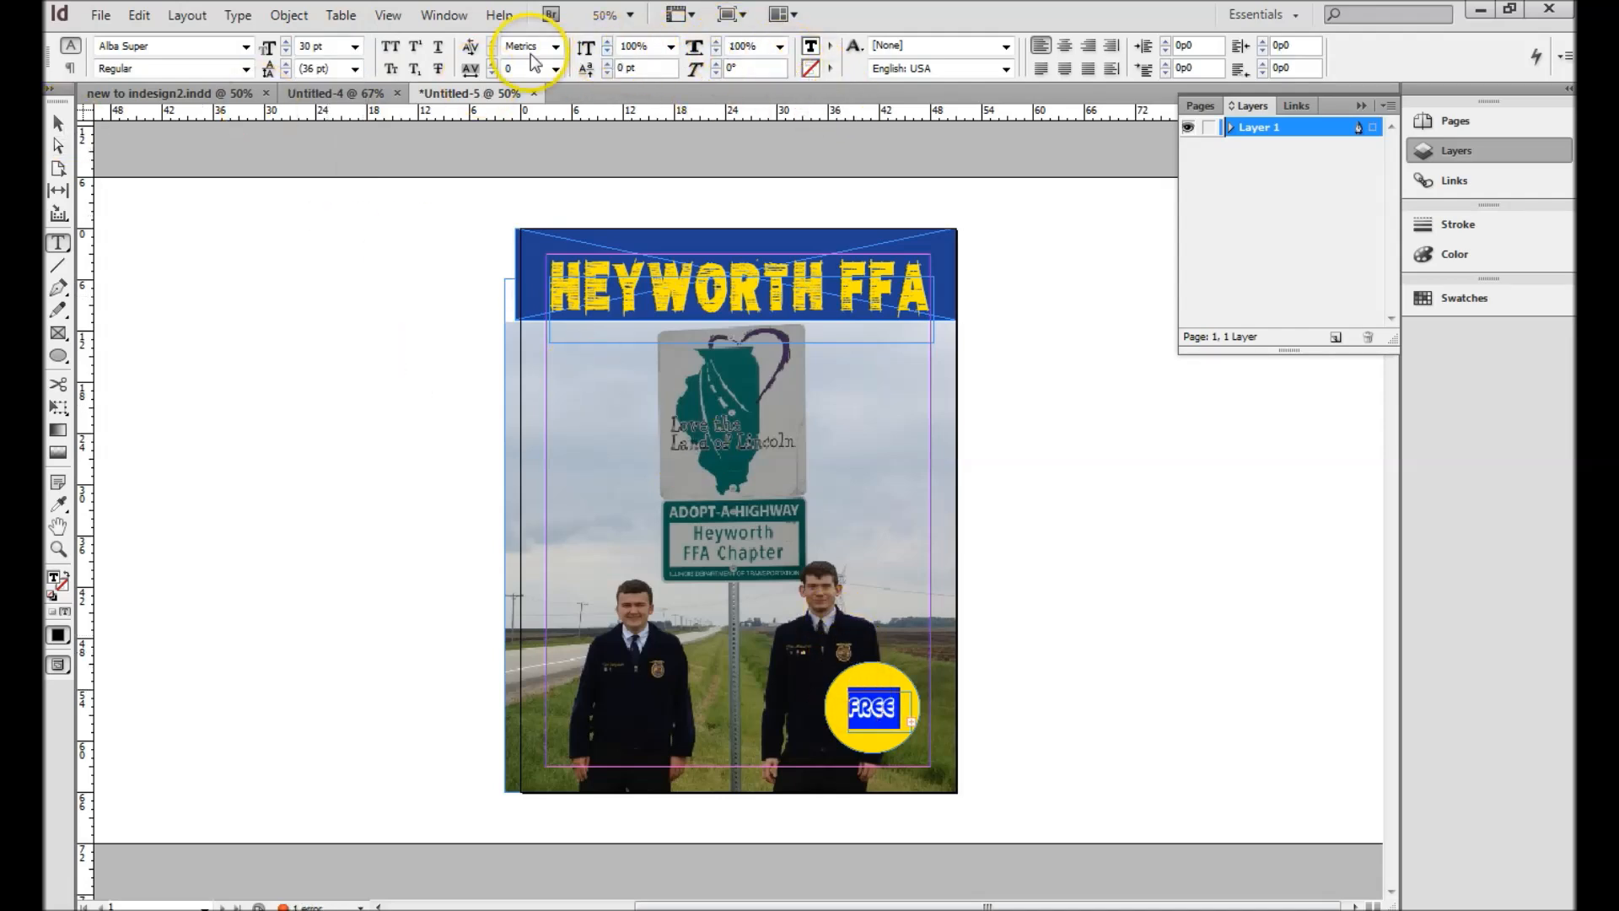
Color the "FREE MONEY!?" text dark blue (C=100 M=90 Y=10 K=0).
left_click(832, 45)
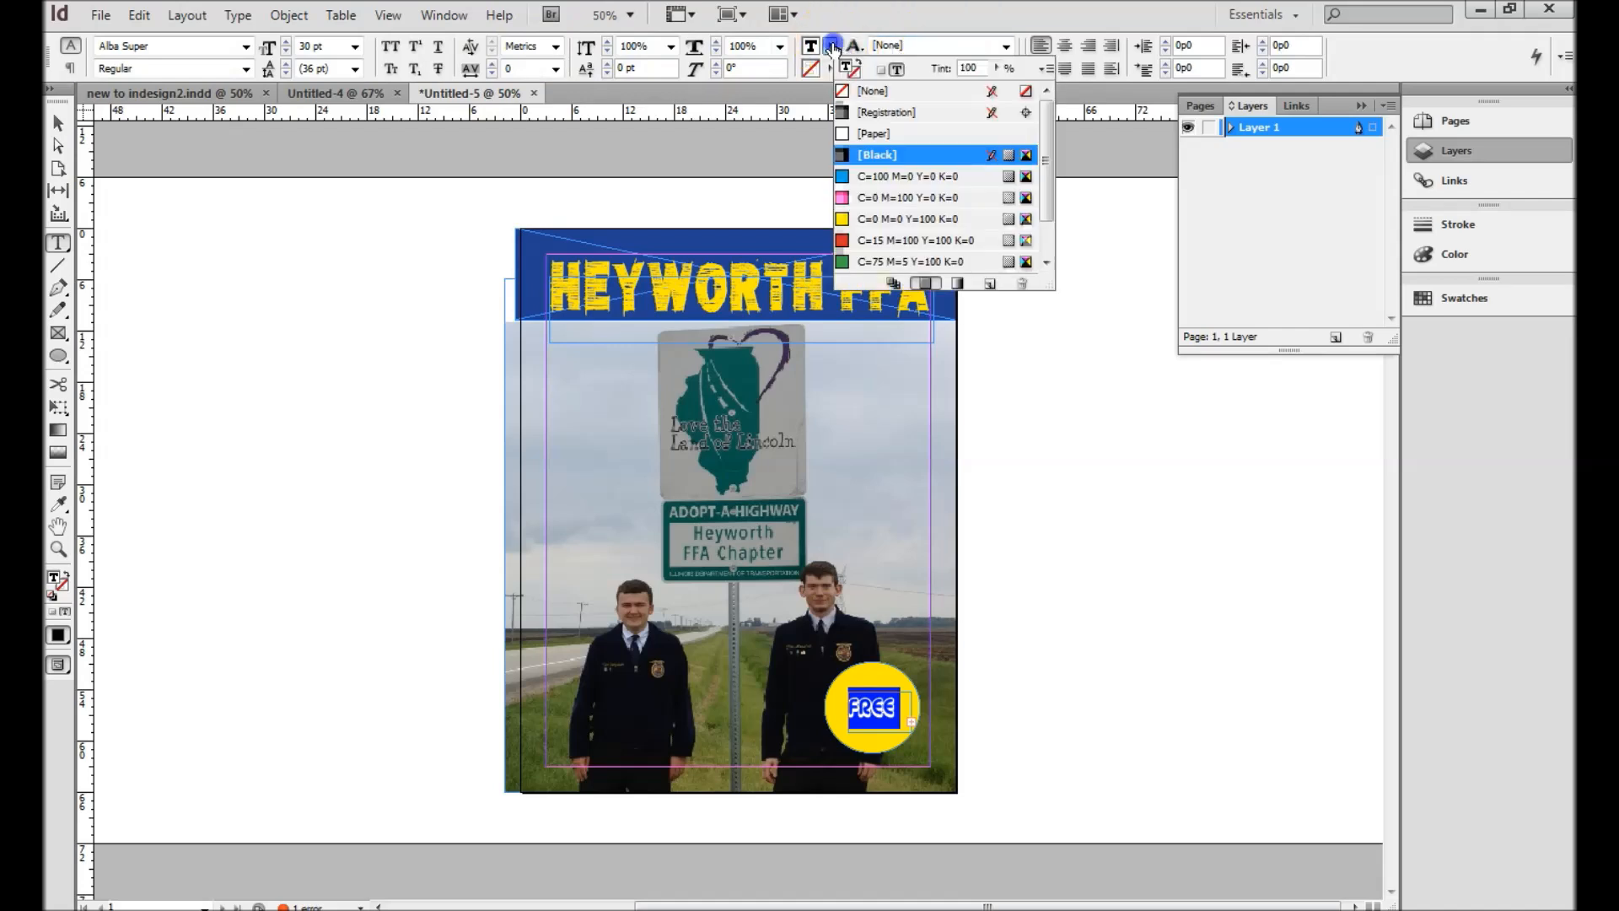
left_click_drag(1044, 190, 1042, 213)
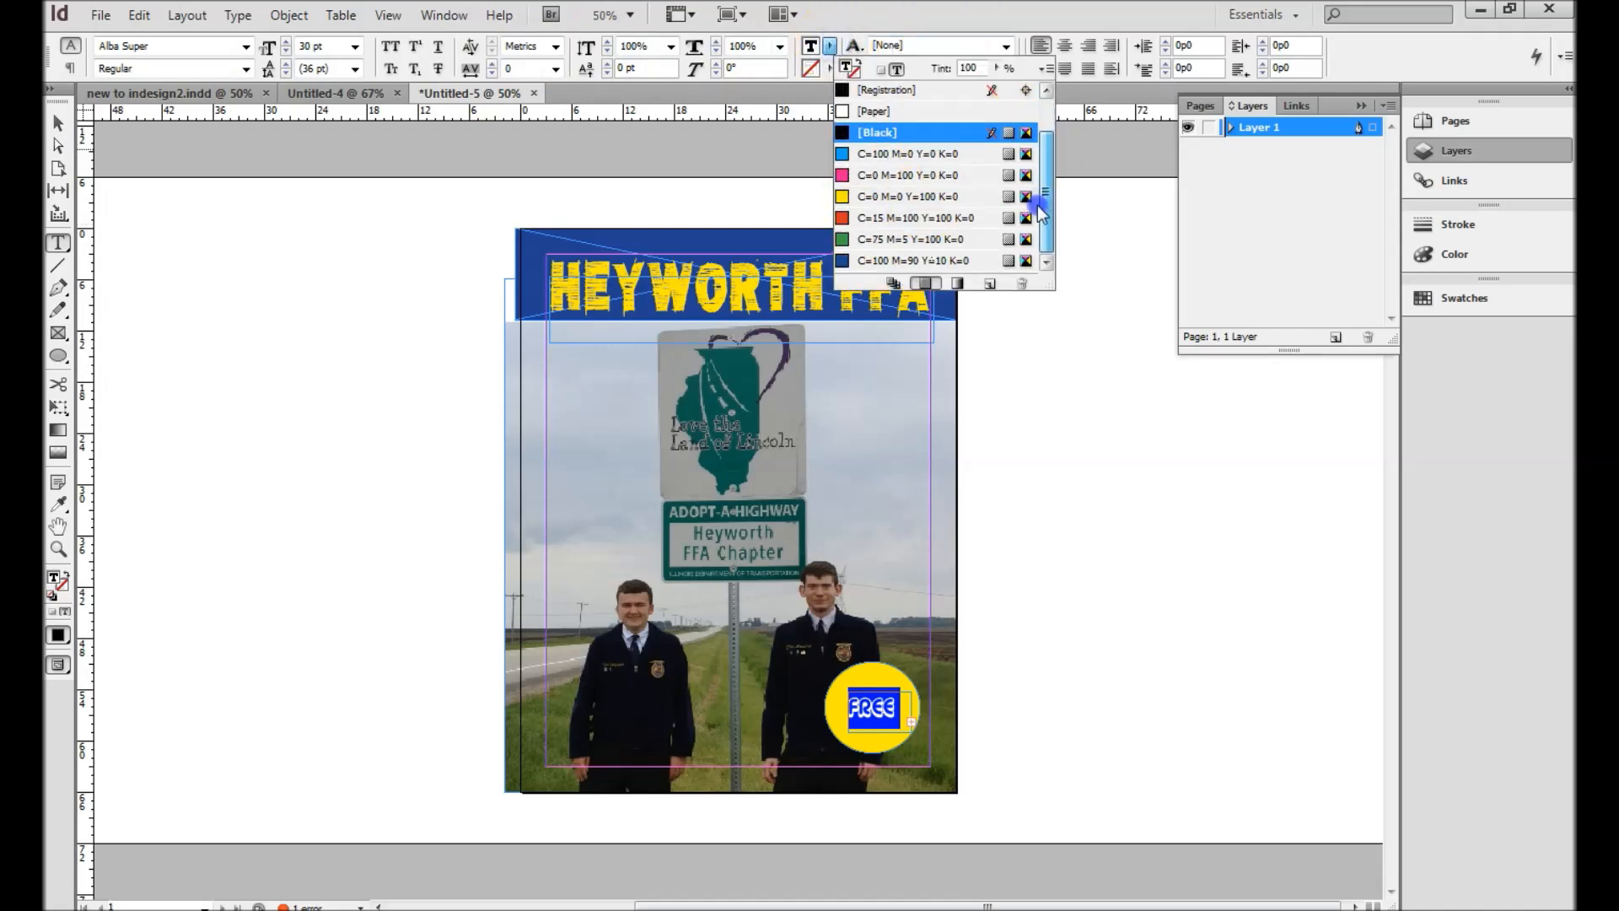
left_click(919, 260)
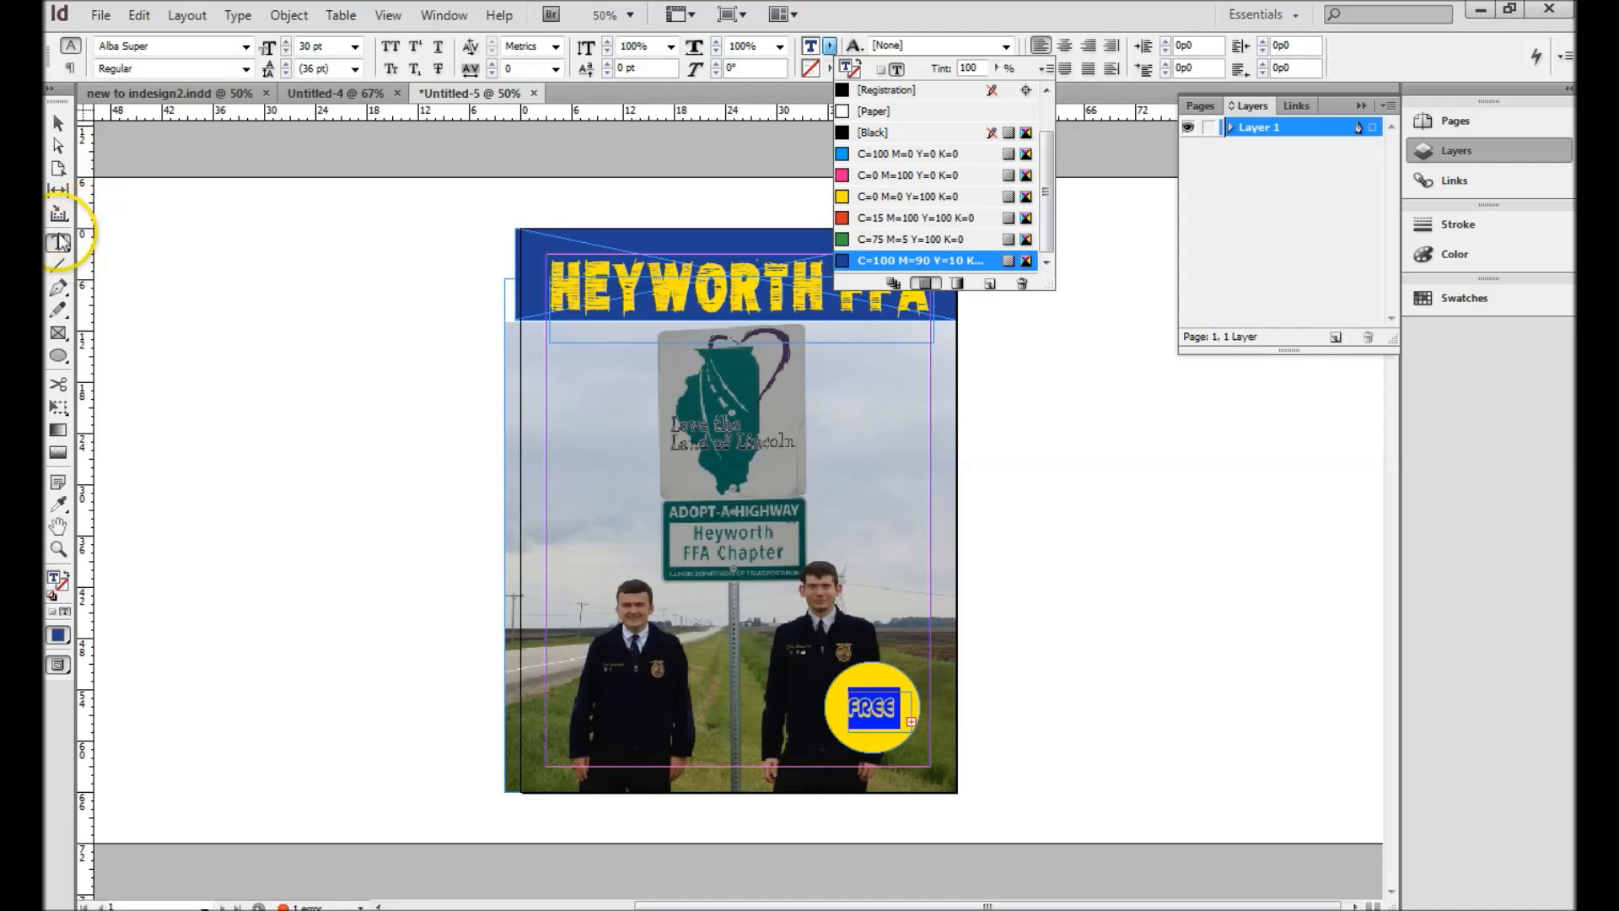
Enlarge the text frame on the yellow circle to about 11p3 by 7p9 so the whole phrase fits.
left_click(58, 123)
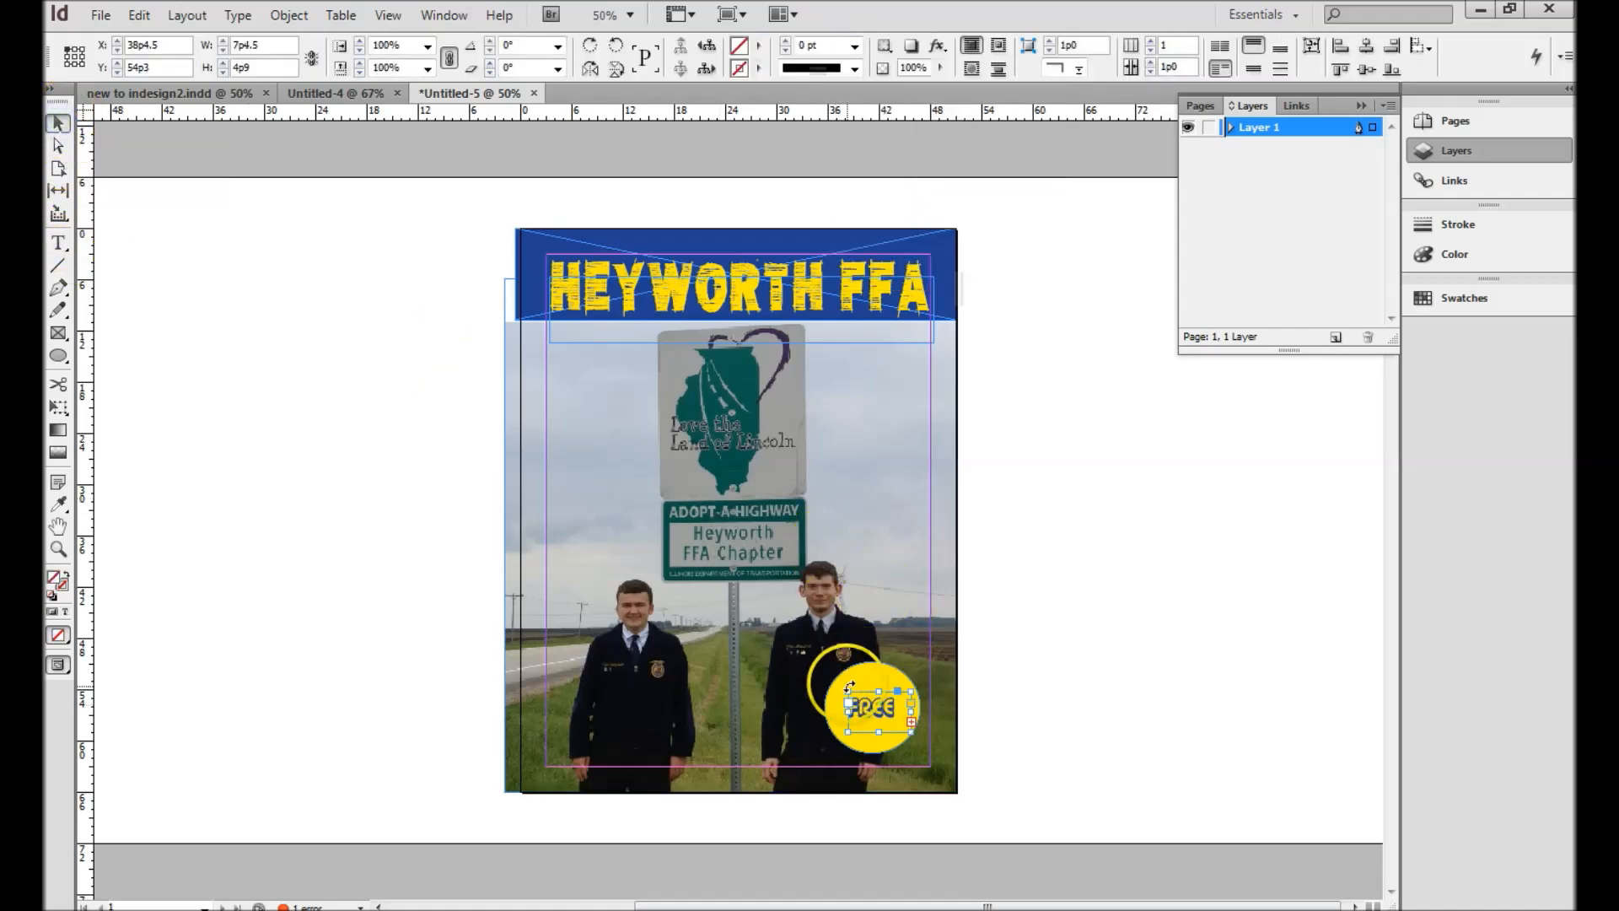
left_click_drag(847, 691, 838, 671)
left_click_drag(911, 722, 825, 737)
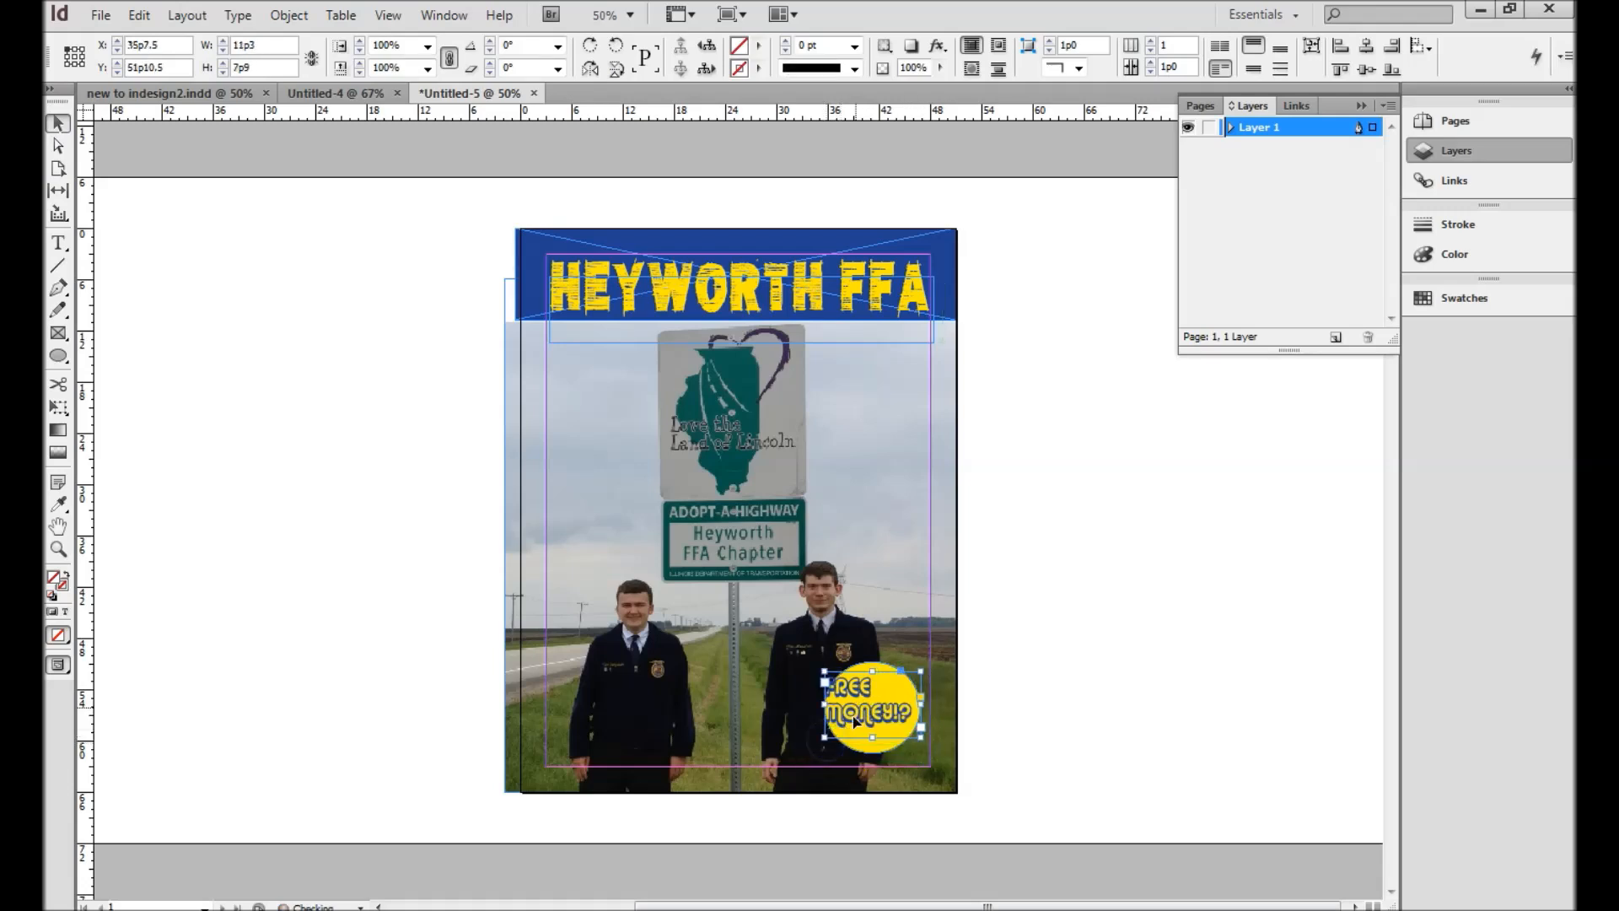
Center-align the "FREE MONEY!?" text within its frame.
left_click(59, 243)
left_click(1075, 51)
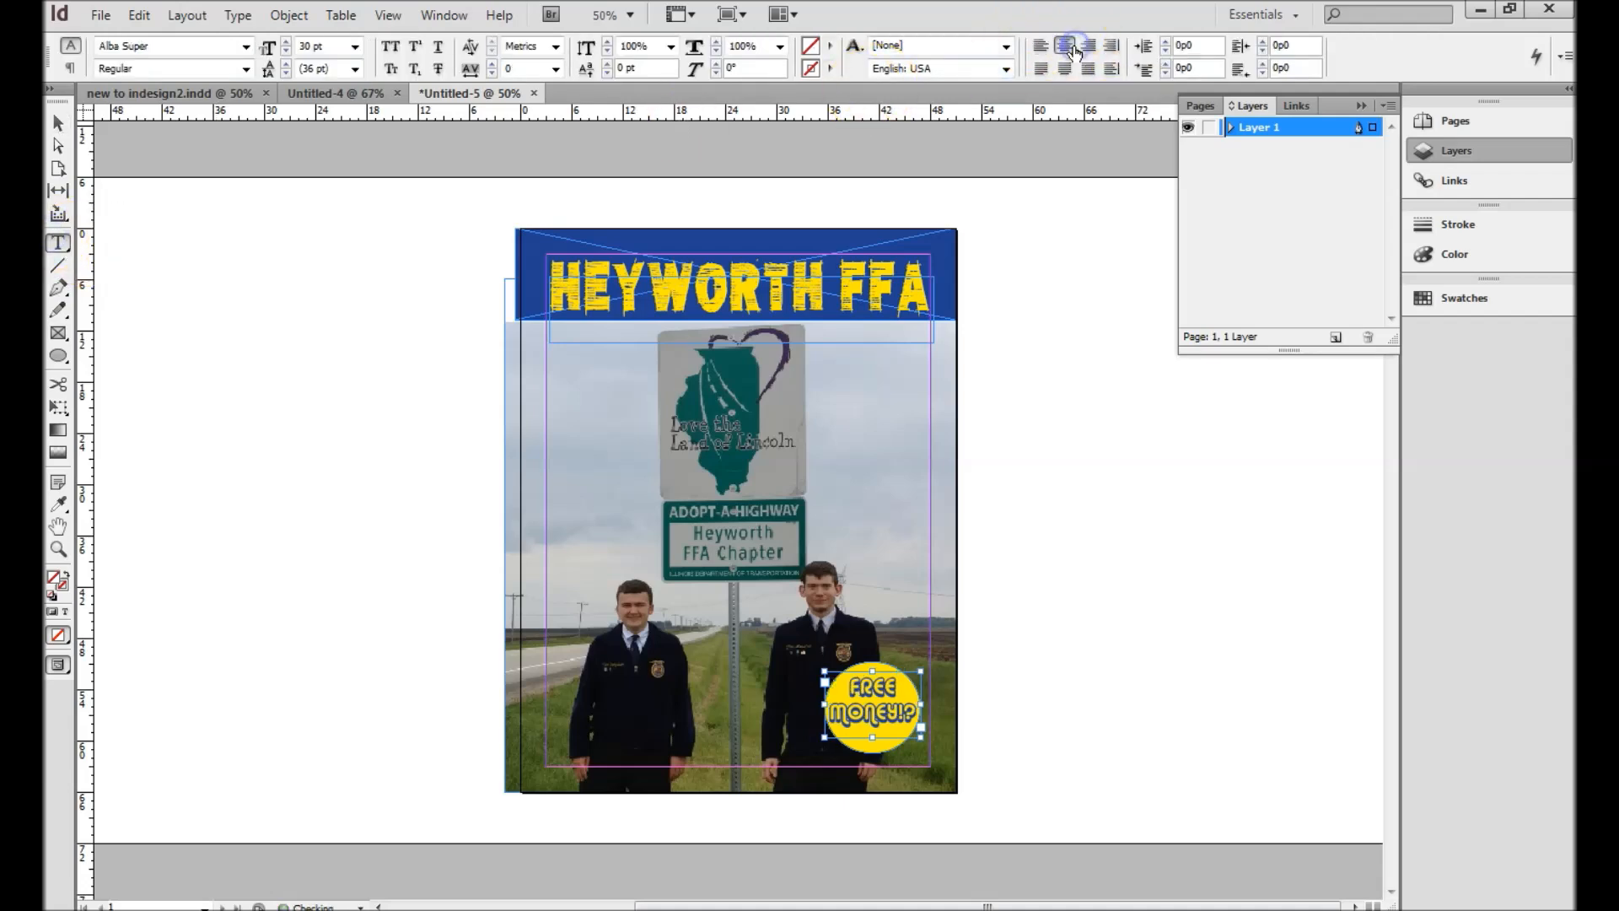
left_click(1067, 591)
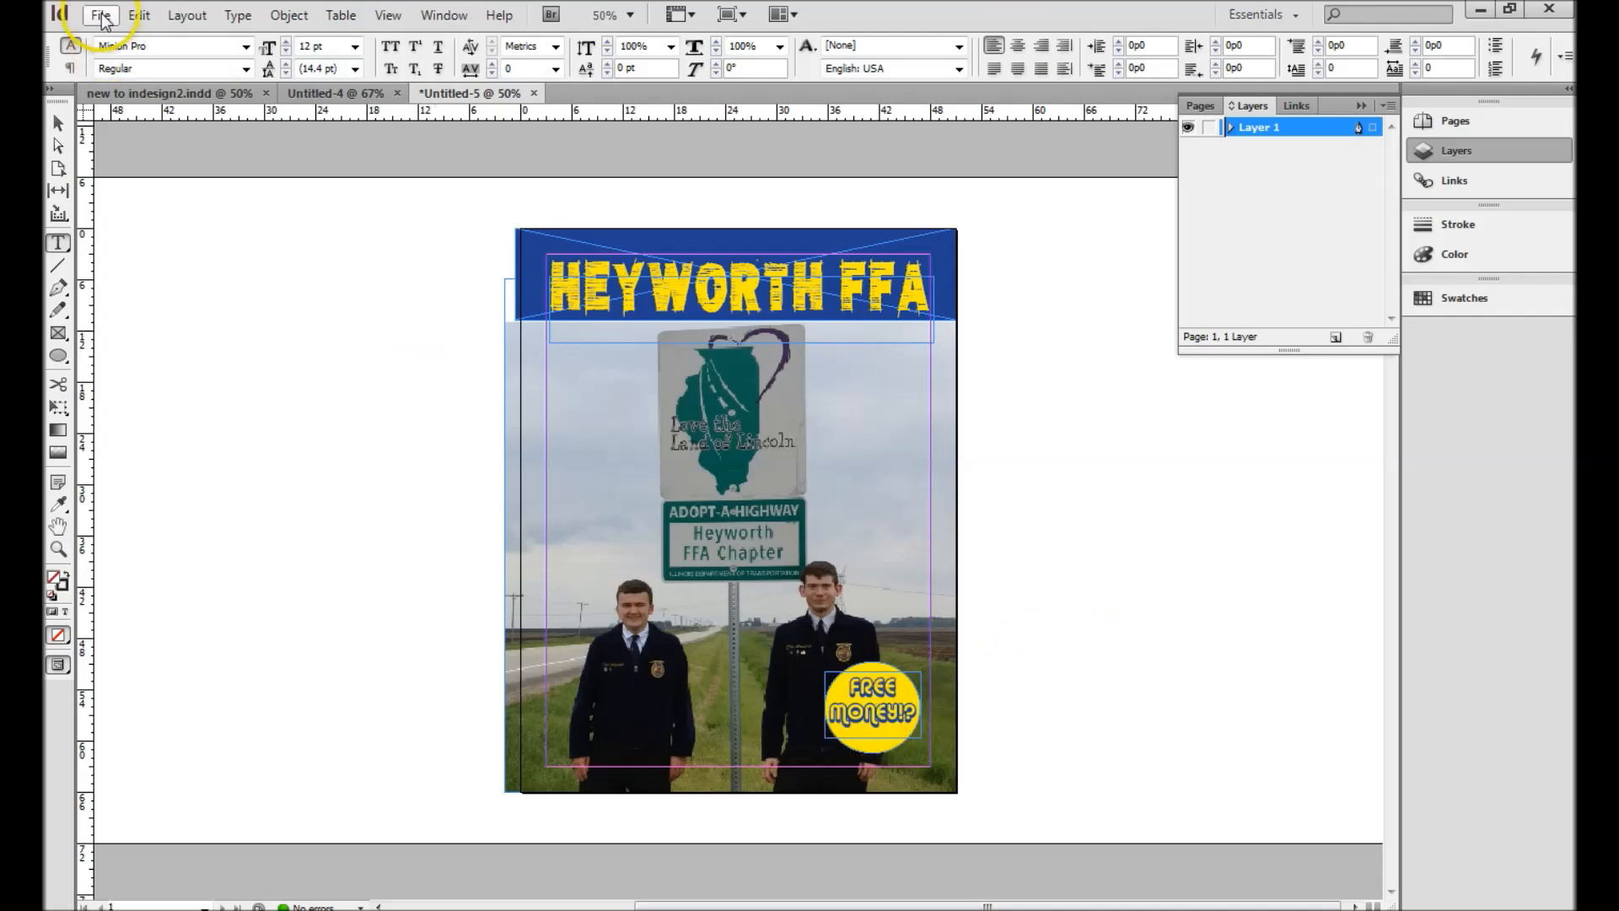
Move the "FREE MONEY!?" text frame slightly down to center it on the yellow circle.
left_click(59, 123)
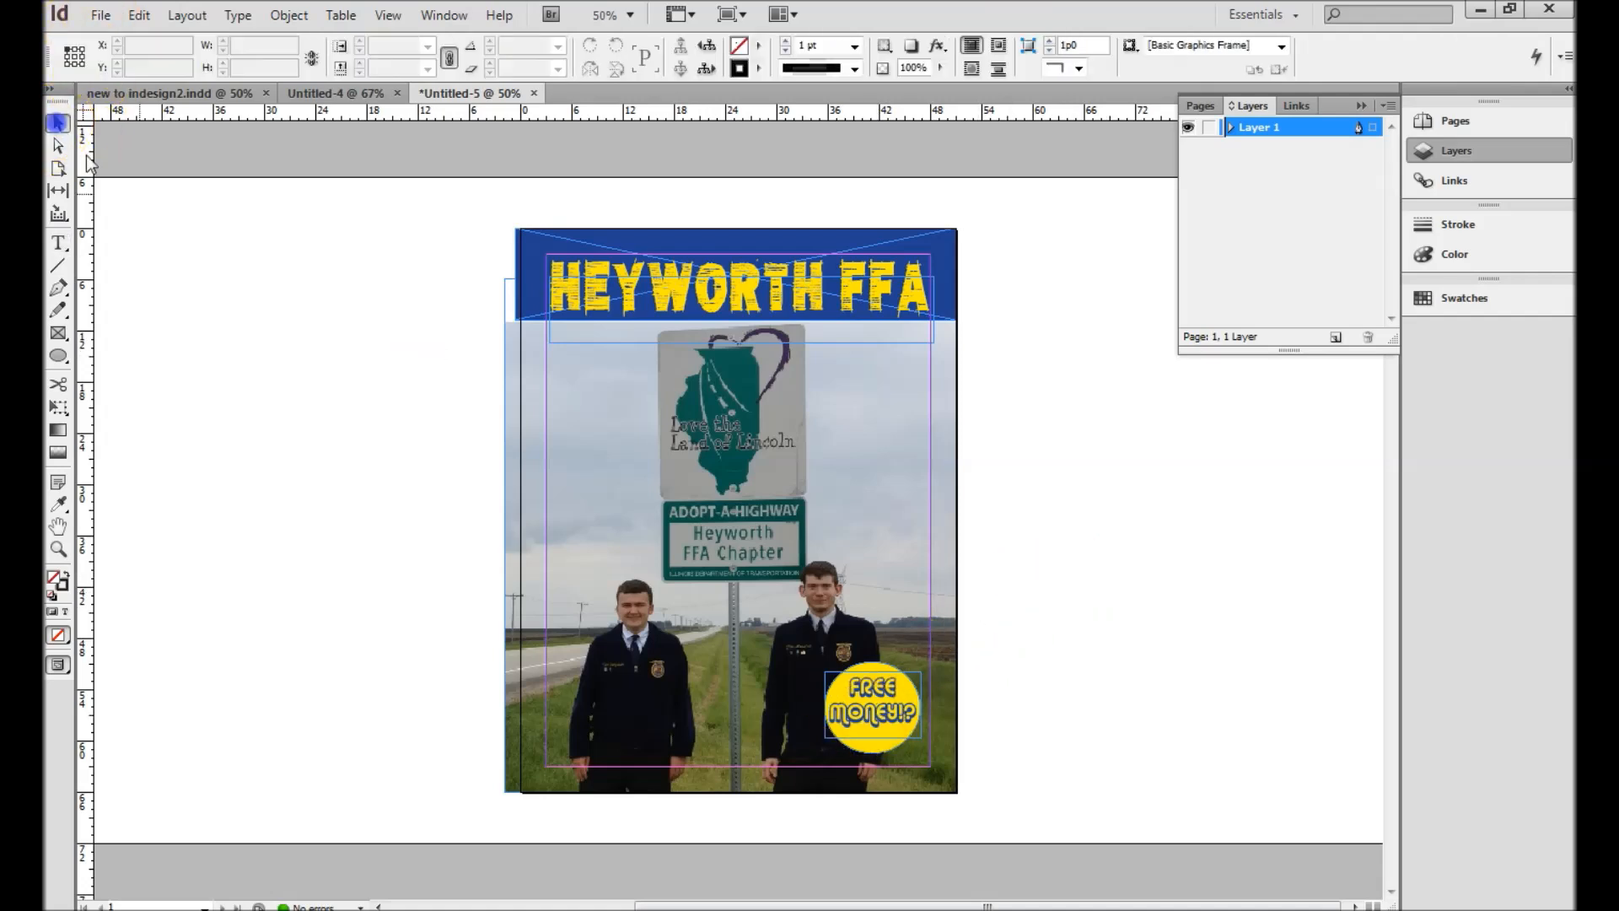
left_click(874, 701)
left_click_drag(874, 702, 868, 690)
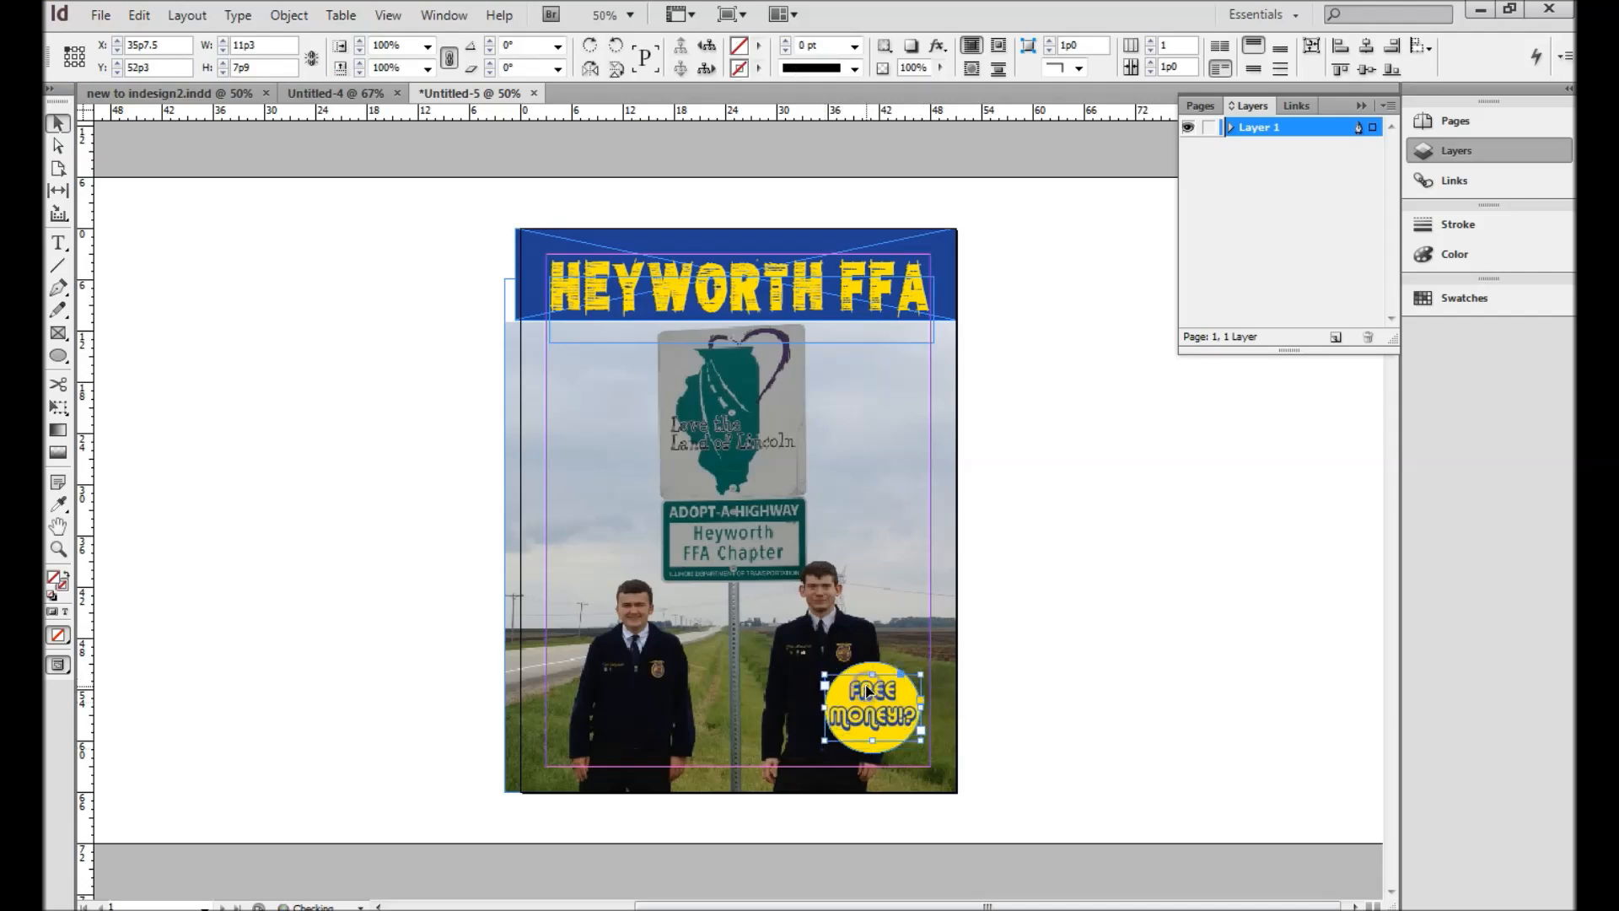
left_click(366, 391)
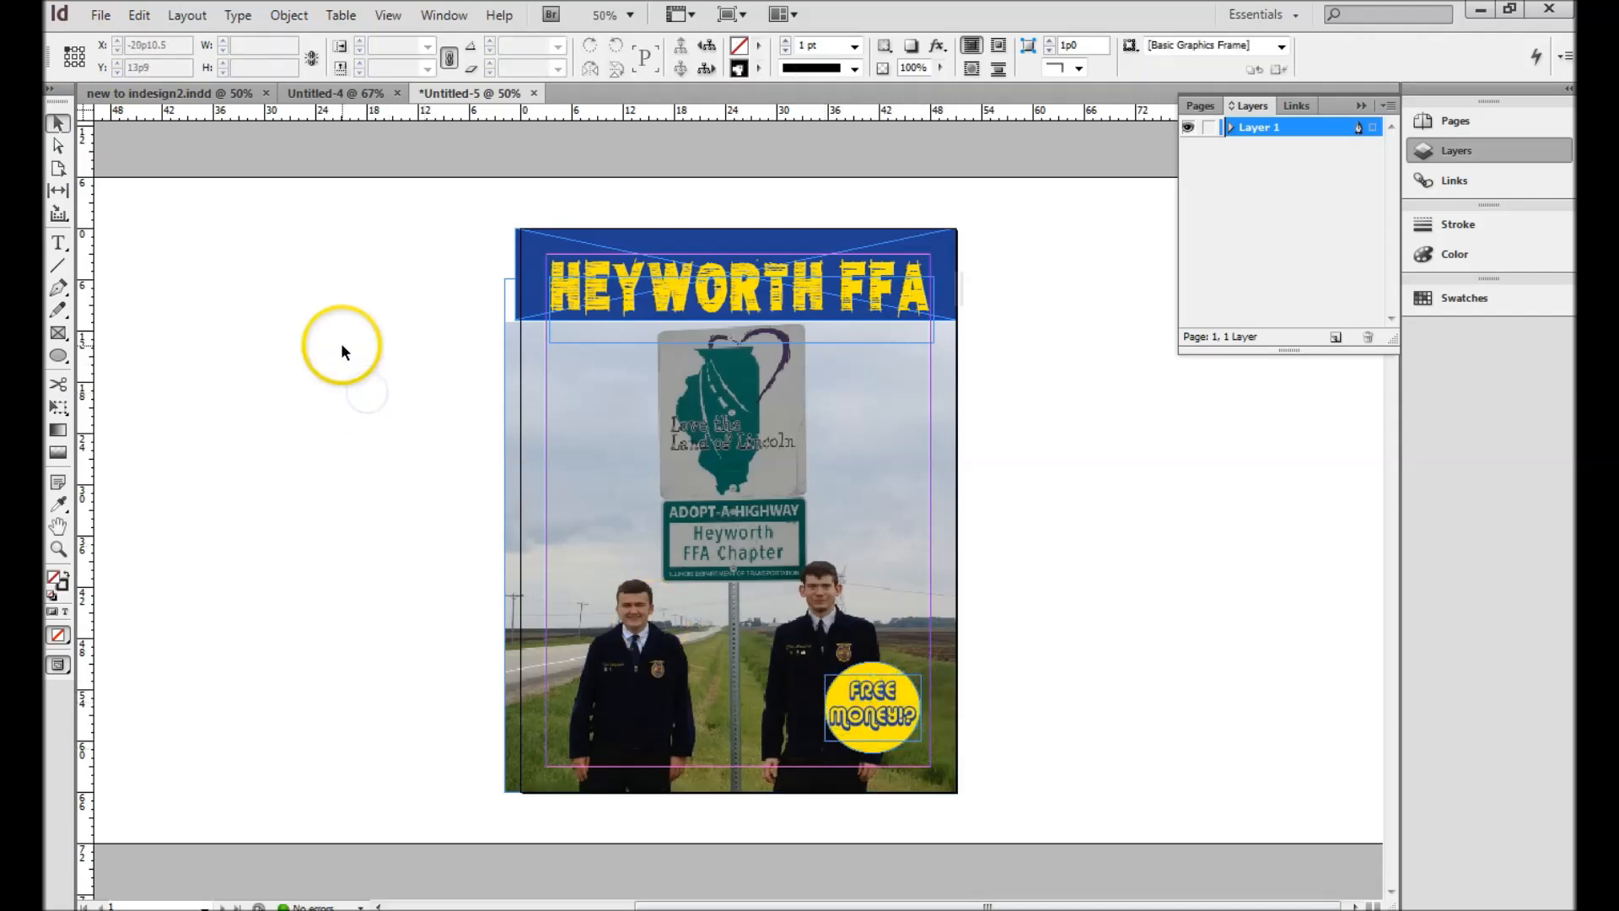
Draw a text frame in the sky left of the road sign, and switch to the new to indesign2.indd document for reference.
left_click(59, 243)
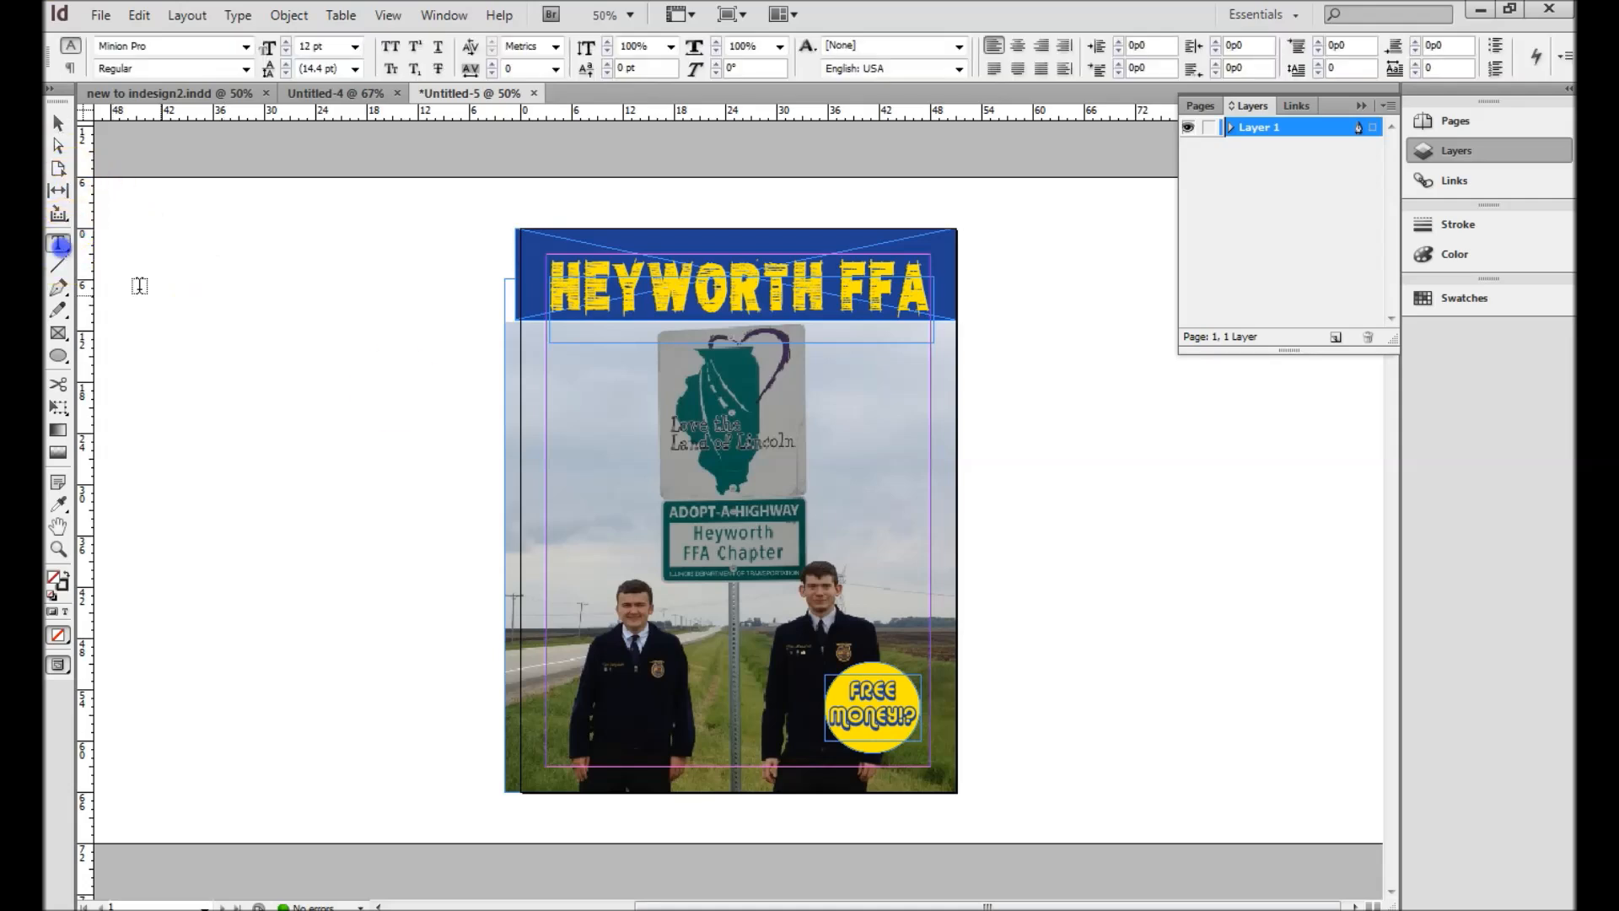
left_click_drag(554, 352, 638, 460)
left_click(573, 391)
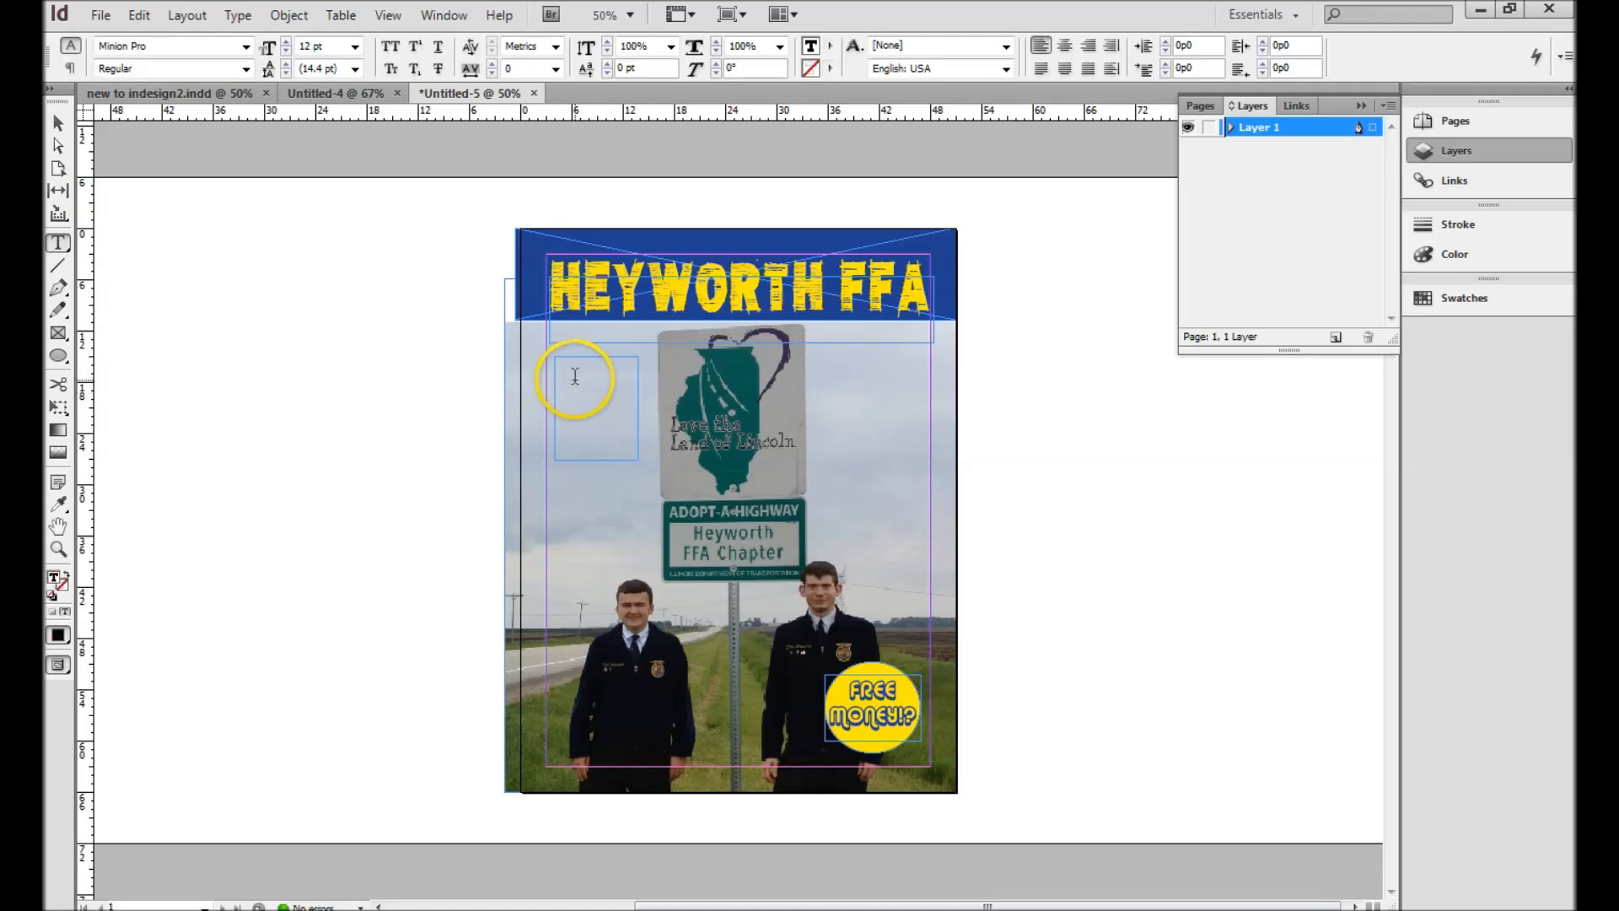
left_click(197, 94)
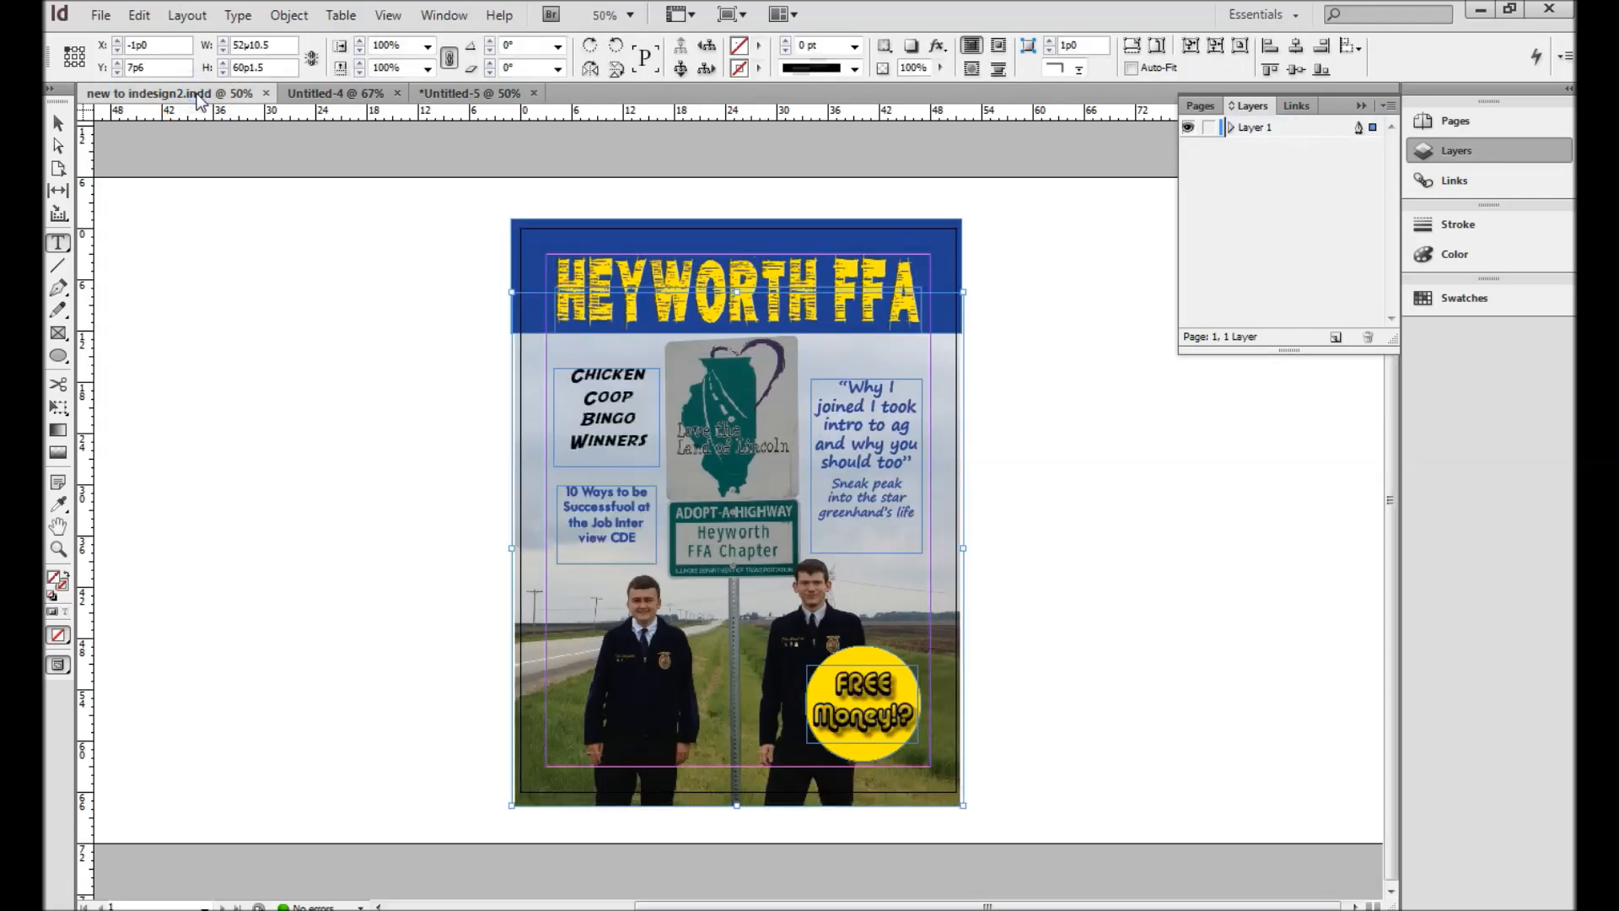